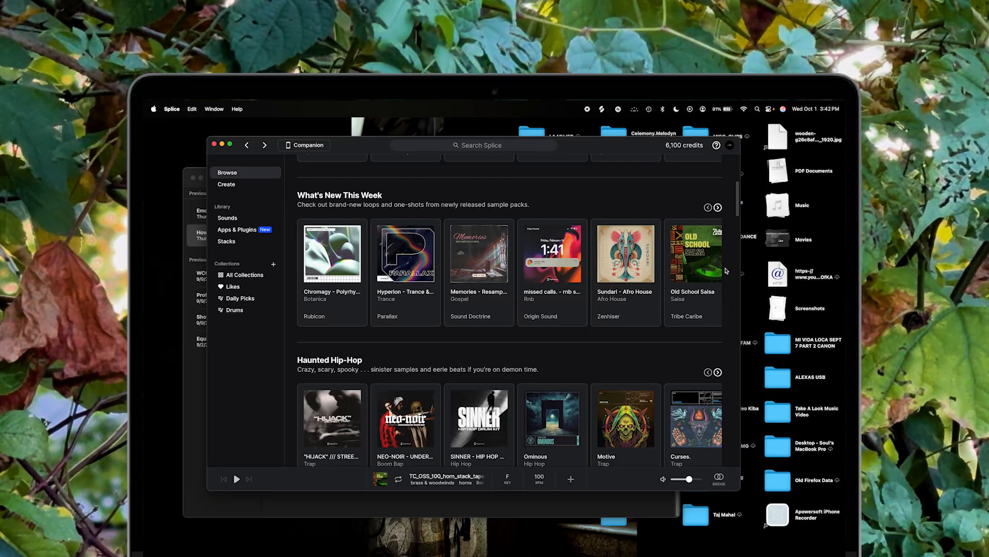
Step: Open the Memories - Resampled Gospel pack and preview its first sample
{"action": "left_click", "coordinate": [494, 281]}
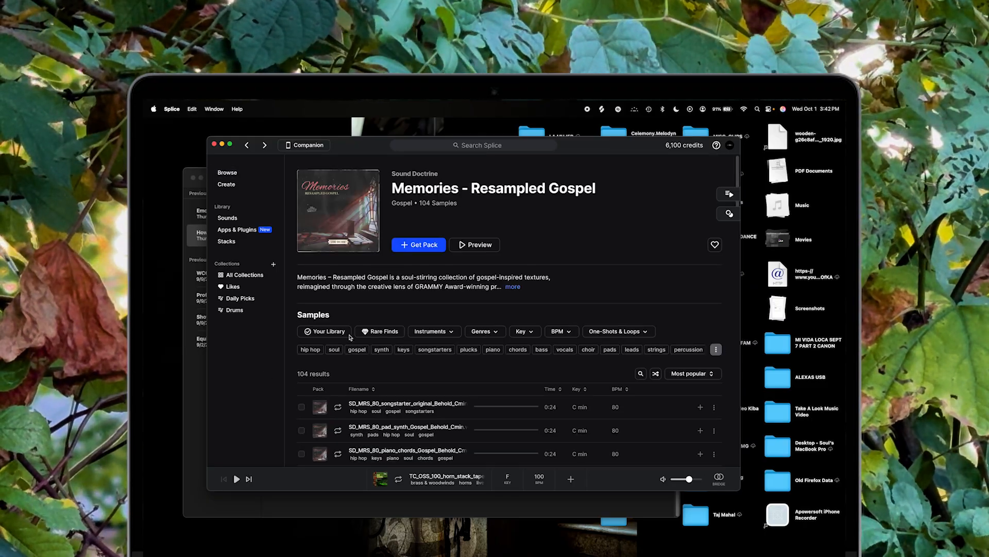
{"action": "scroll", "coordinate": [392, 248], "scroll_direction": "down", "scroll_amount": 5}
{"action": "left_click", "coordinate": [338, 272]}
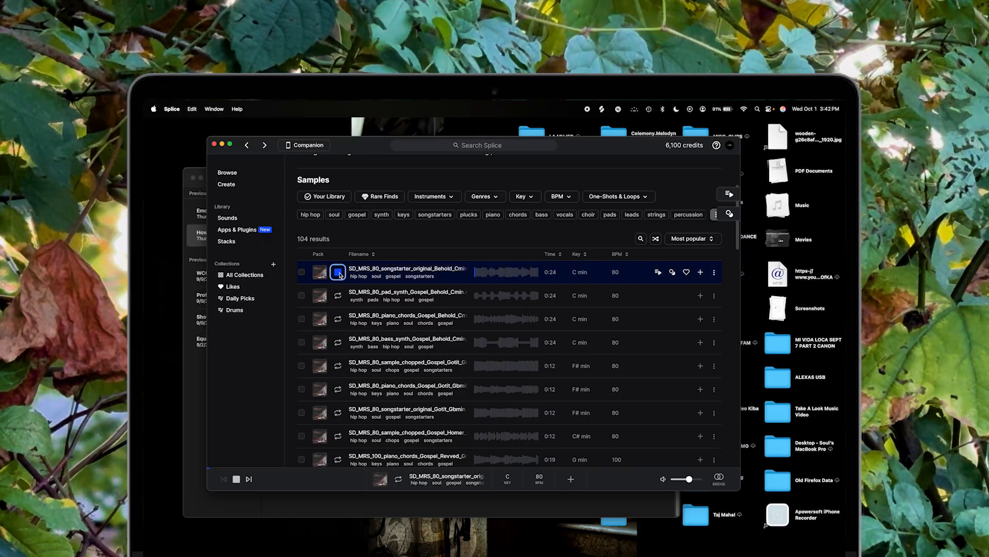
{"action": "scroll", "coordinate": [465, 315], "scroll_direction": "up", "scroll_amount": 2}
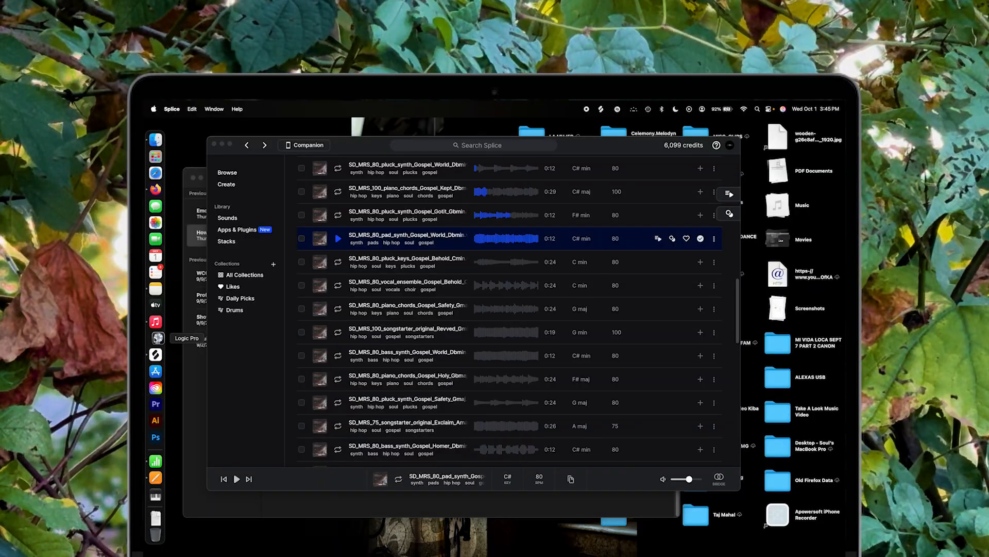
Step: Create a new empty project
{"action": "left_click", "coordinate": [157, 338]}
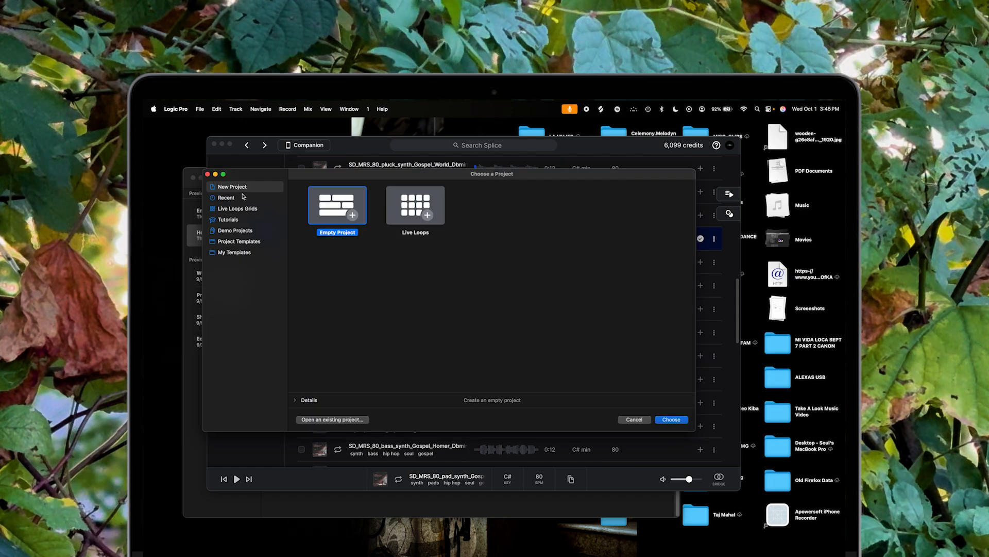
{"action": "left_click", "coordinate": [680, 421]}
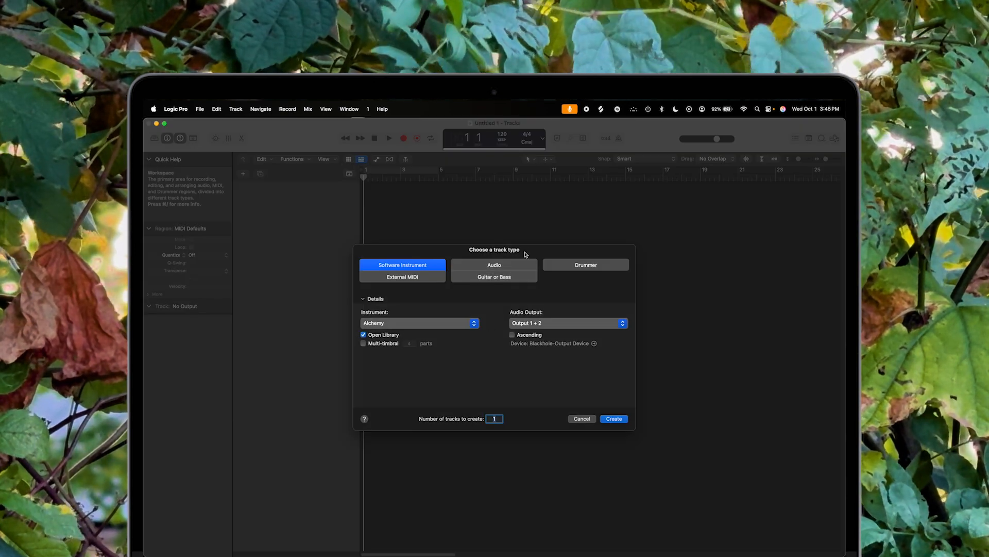
Step: Create four Software Instrument tracks using Sampler (Multi-Sample)
{"action": "left_click", "coordinate": [471, 323]}
{"action": "mouse_move", "coordinate": [438, 447]}
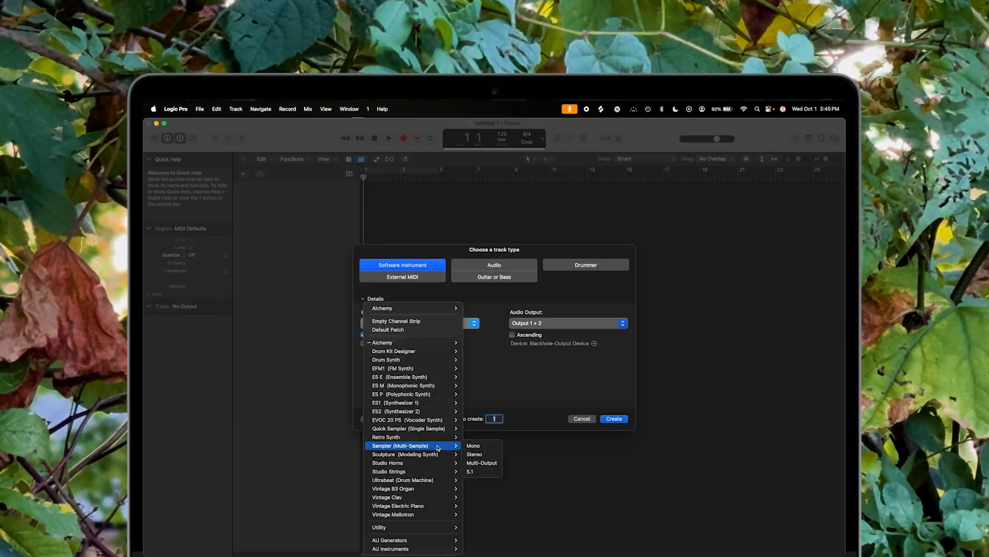
{"action": "left_click", "coordinate": [470, 448]}
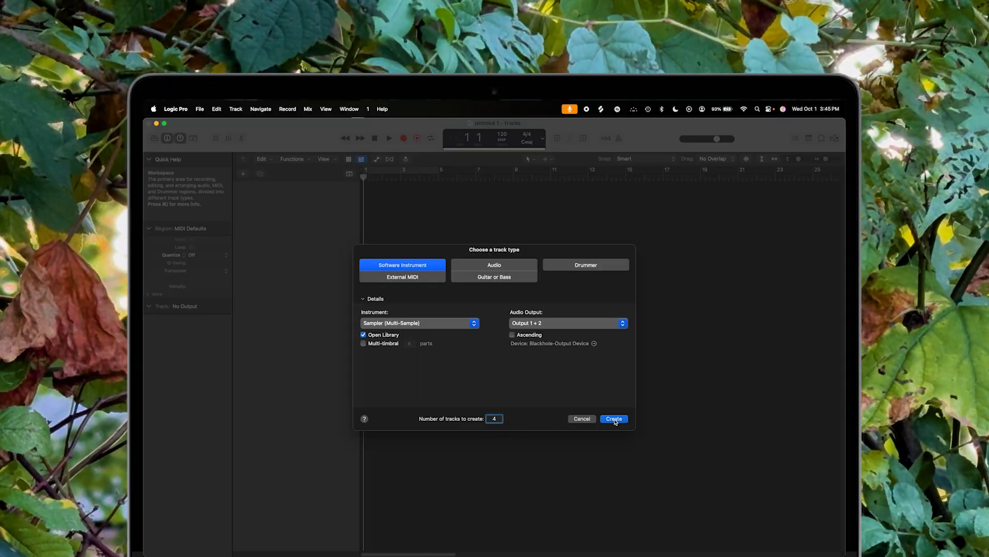
{"action": "left_click", "coordinate": [614, 418]}
Step: Add the SD_MRS_80_pad_synth_Gospel_World_Dbmin sample to the arrangement and preview its playback
{"action": "left_click_drag", "start_coordinate": [421, 311], "coordinate": [510, 264]}
{"action": "key", "text": "space"}
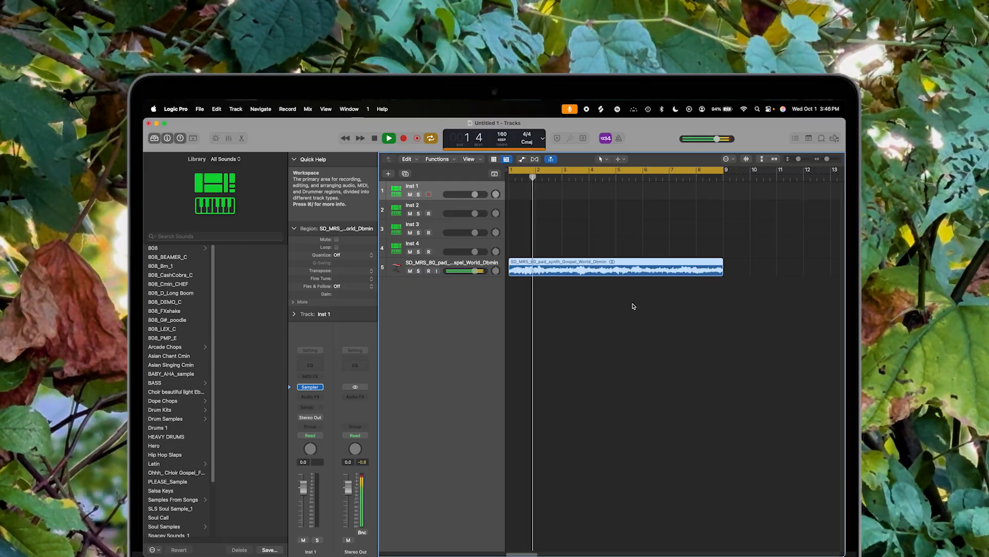
{"action": "key", "text": "space"}
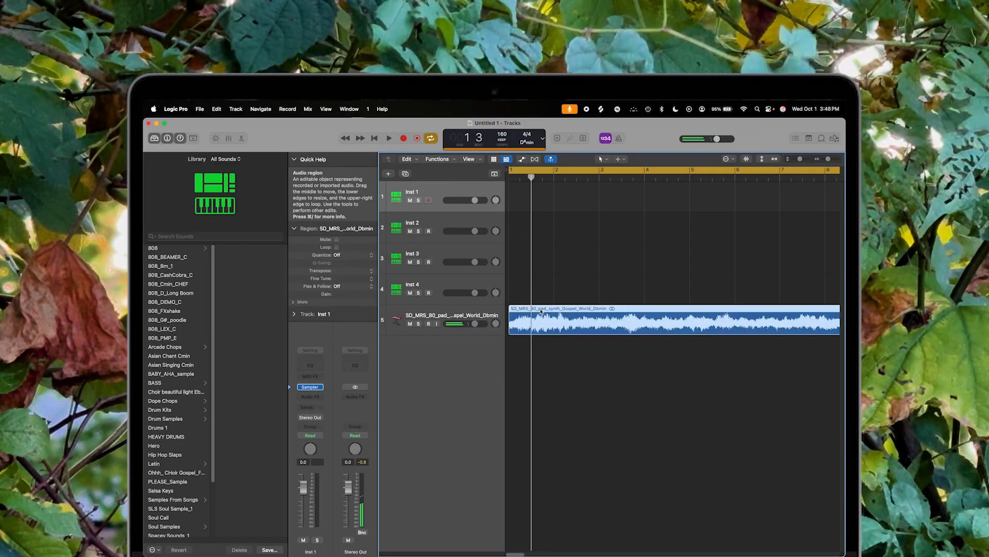
Step: Split the pad sample's audio region at the playhead
{"action": "right_click", "coordinate": [535, 312]}
{"action": "mouse_move", "coordinate": [567, 416]}
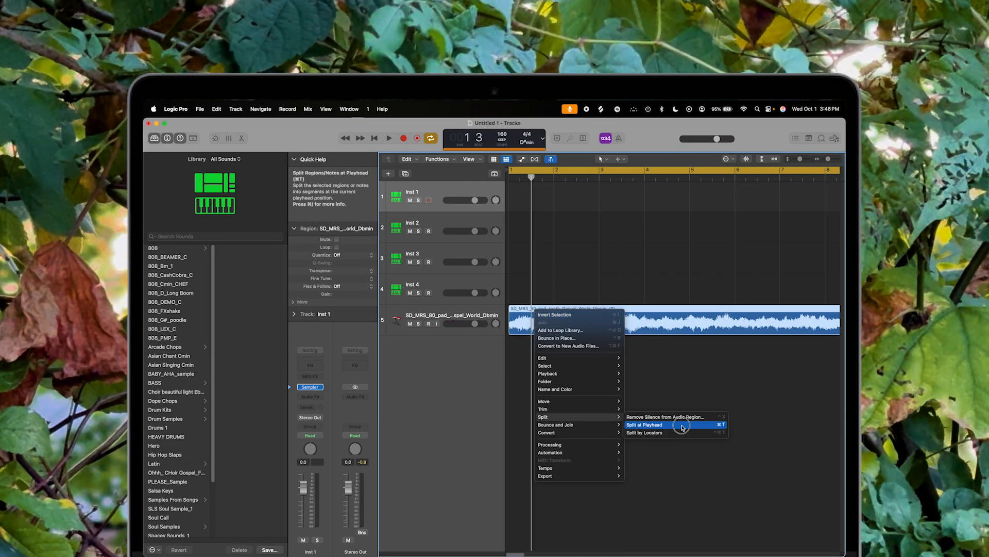
{"action": "left_click", "coordinate": [682, 427]}
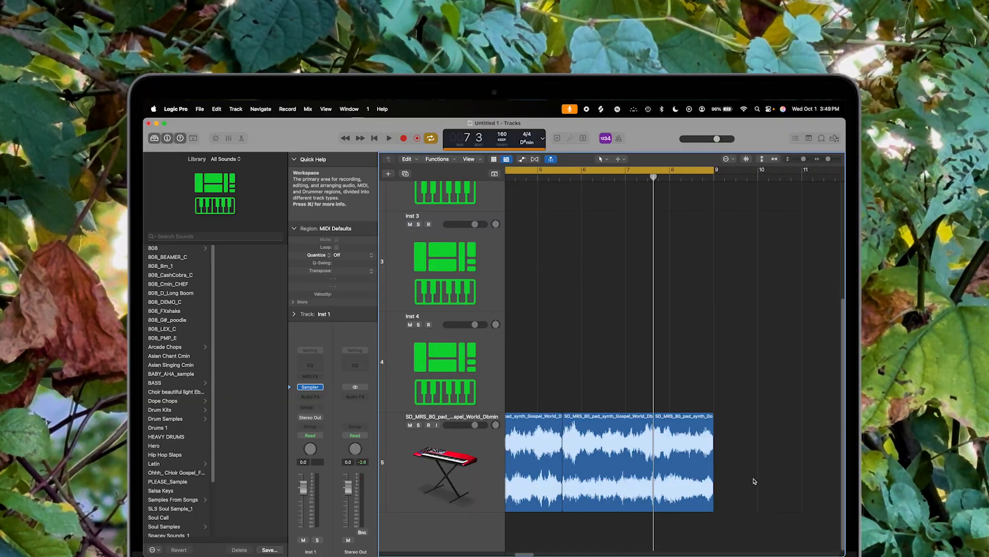
Step: Open the Sampler plugin on the Inst 1 track
{"action": "scroll", "coordinate": [754, 481], "scroll_direction": "down", "scroll_amount": 5}
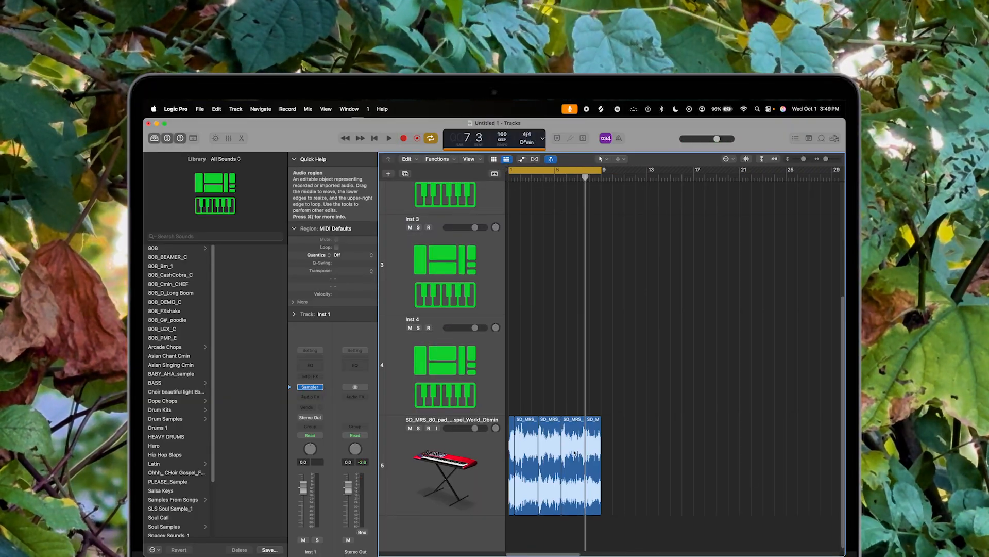
{"action": "scroll", "coordinate": [589, 451], "scroll_direction": "up", "scroll_amount": 5}
{"action": "left_click", "coordinate": [762, 159]}
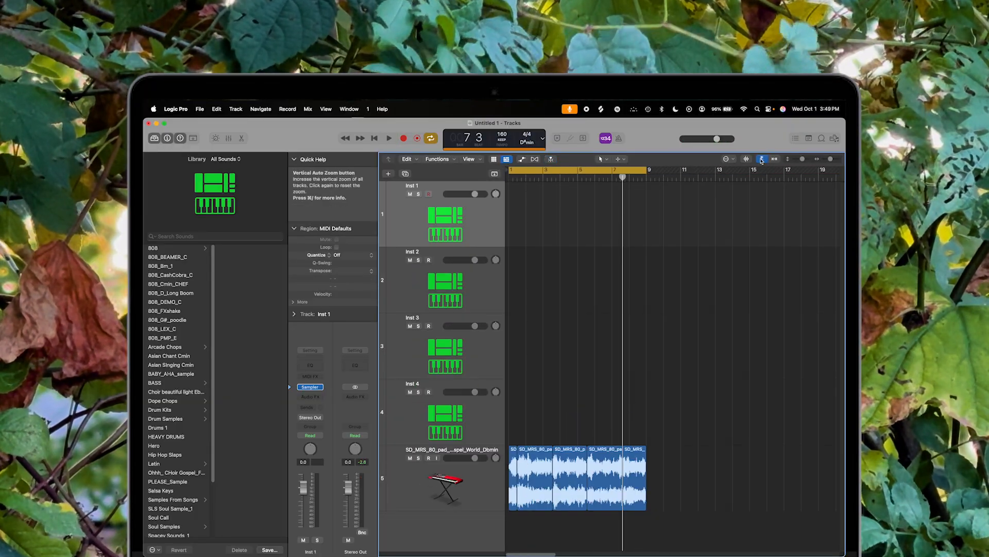
{"action": "left_click", "coordinate": [311, 387]}
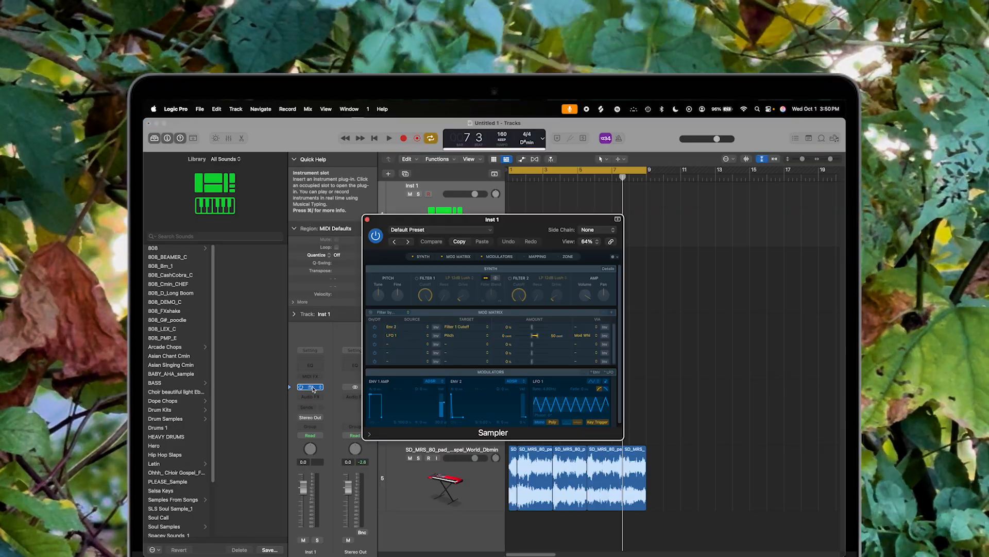
Step: Load the sliced pad sample into the Sampler's zones
{"action": "left_click_drag", "start_coordinate": [545, 223], "coordinate": [388, 196]}
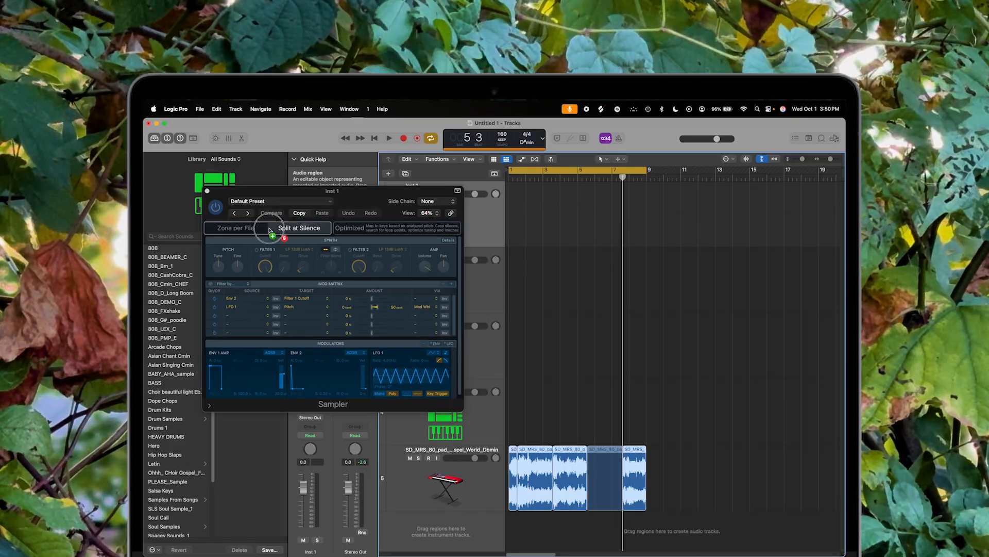
{"action": "left_click_drag", "start_coordinate": [265, 225], "coordinate": [238, 230]}
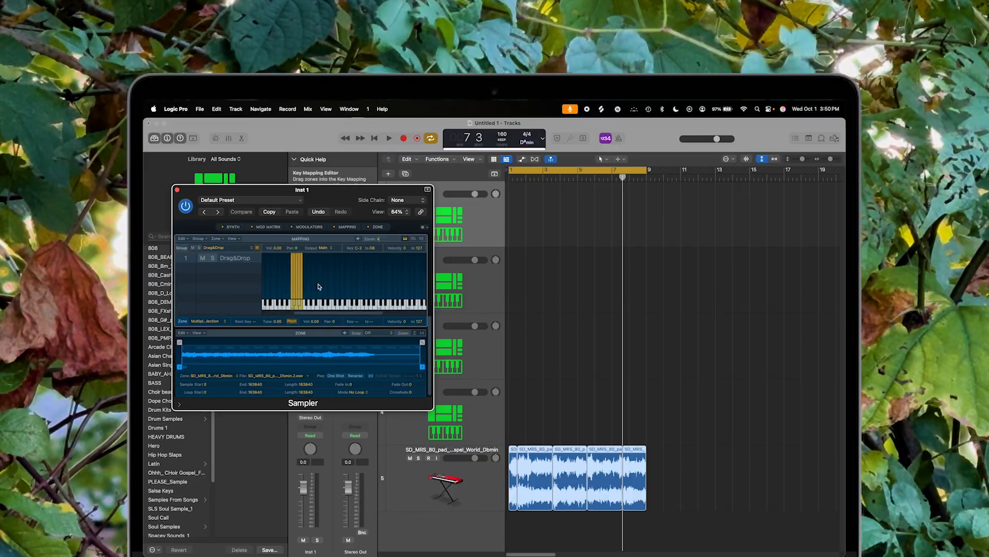
Step: Show the Musical Typing keyboard
{"action": "left_click", "coordinate": [345, 109]}
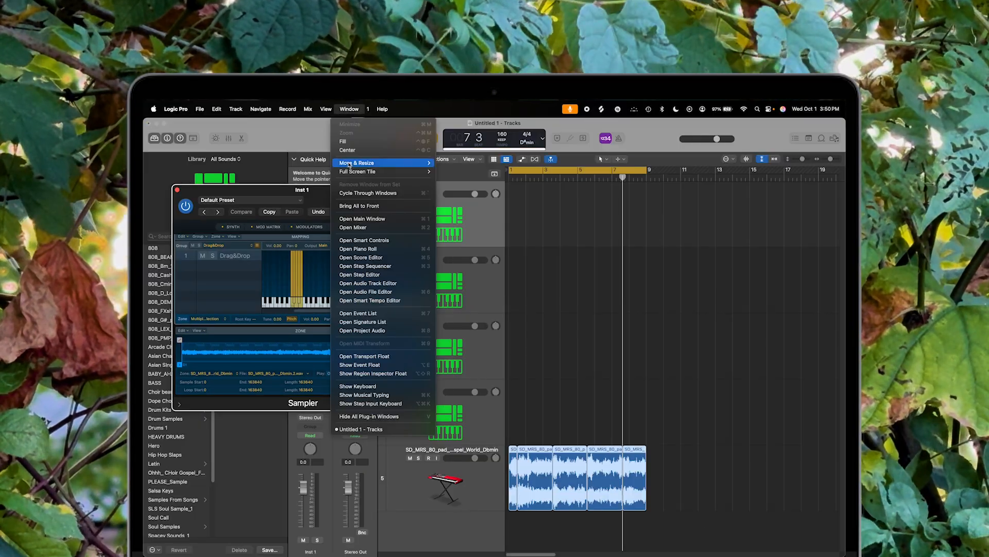
{"action": "left_click", "coordinate": [361, 396]}
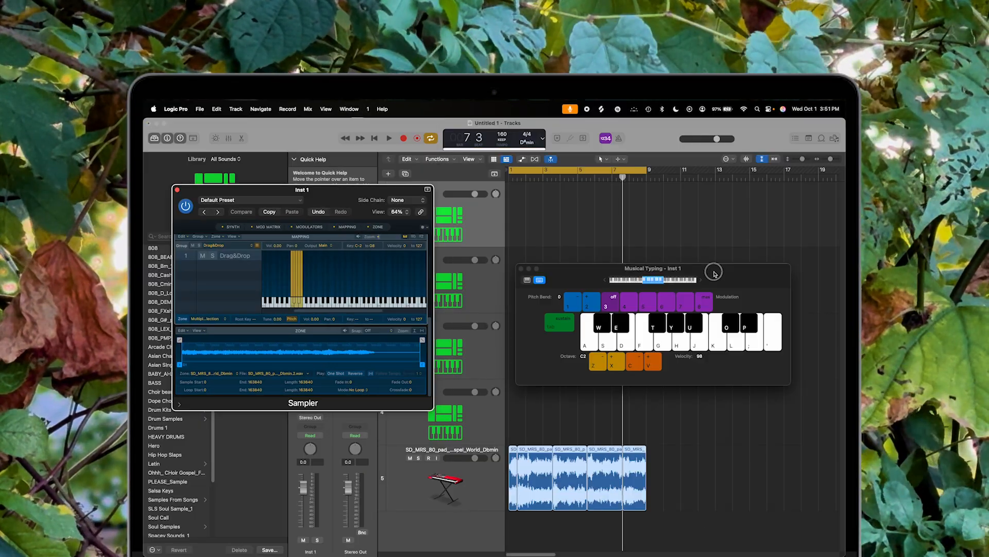
{"action": "key", "text": "super+k"}
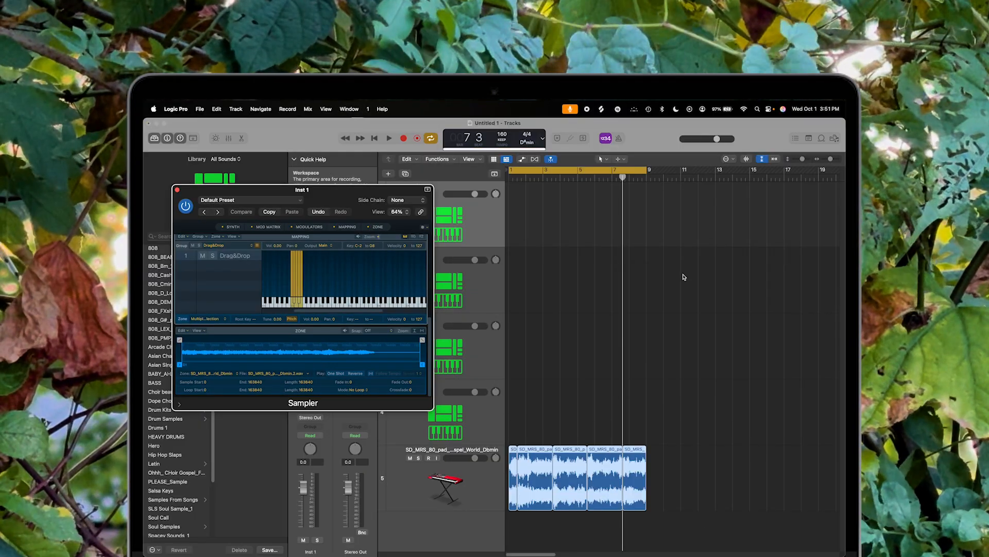
{"action": "key", "text": "super+k"}
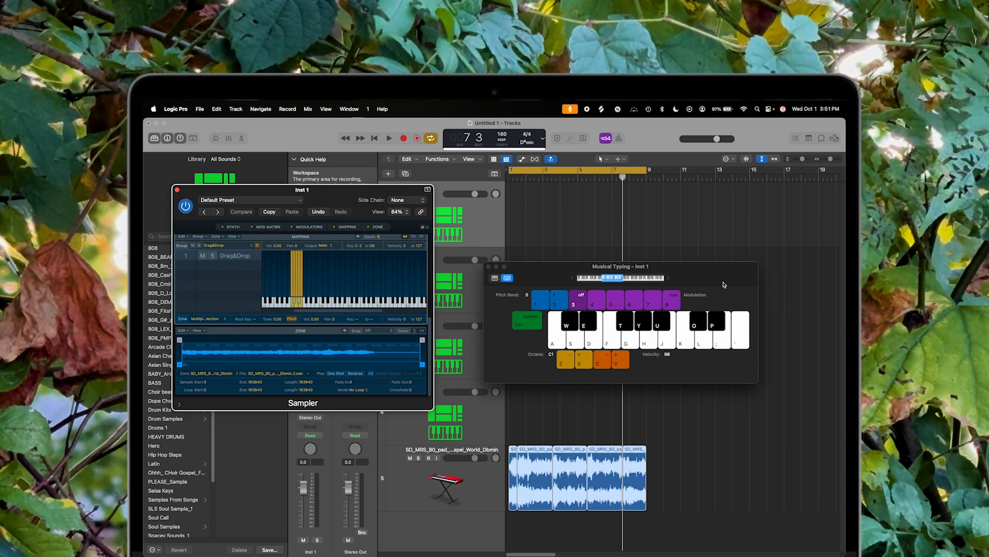
Step: Audition the sliced sample by playing notes on the Musical Typing keyboard
{"action": "left_click_drag", "start_coordinate": [324, 197], "coordinate": [348, 193]}
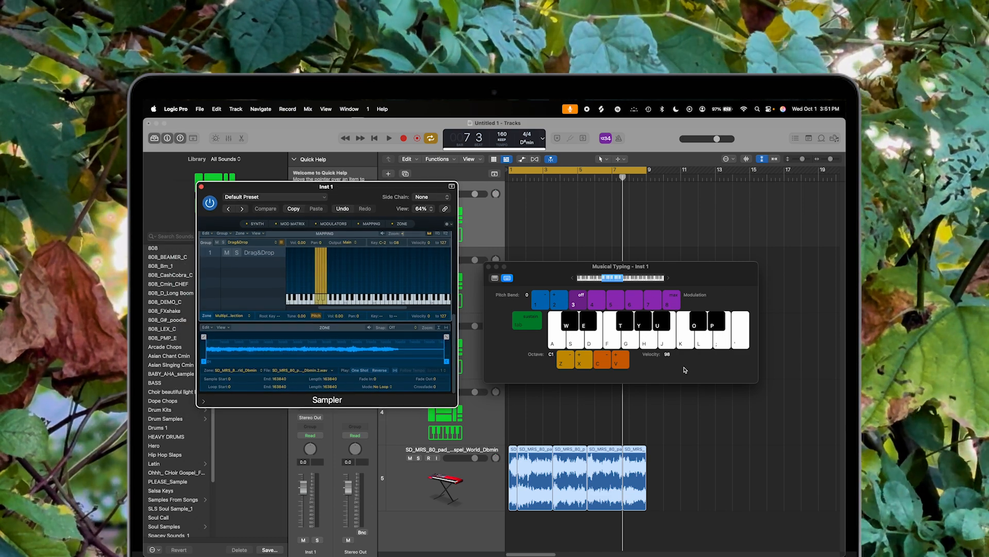
{"action": "key", "text": "a"}
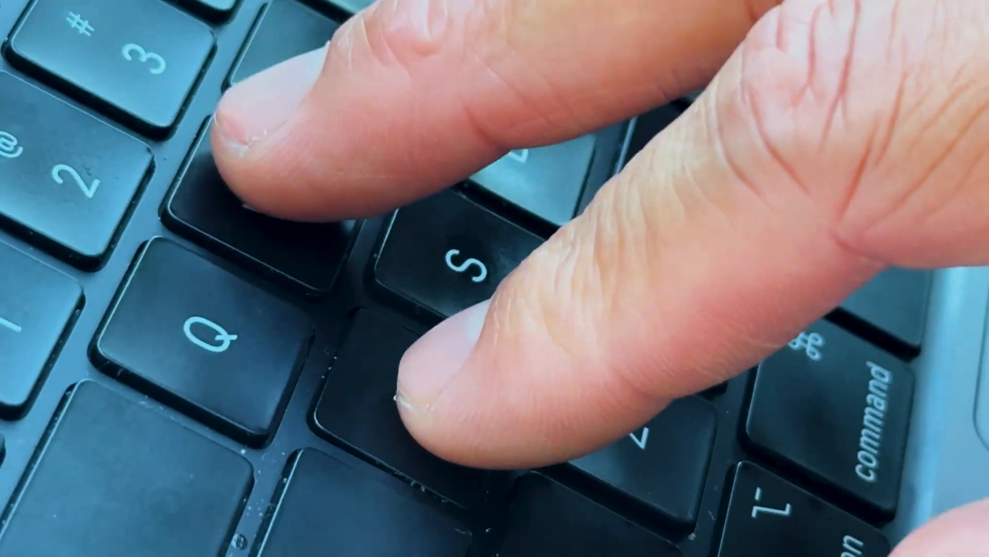
{"action": "key", "text": "d"}
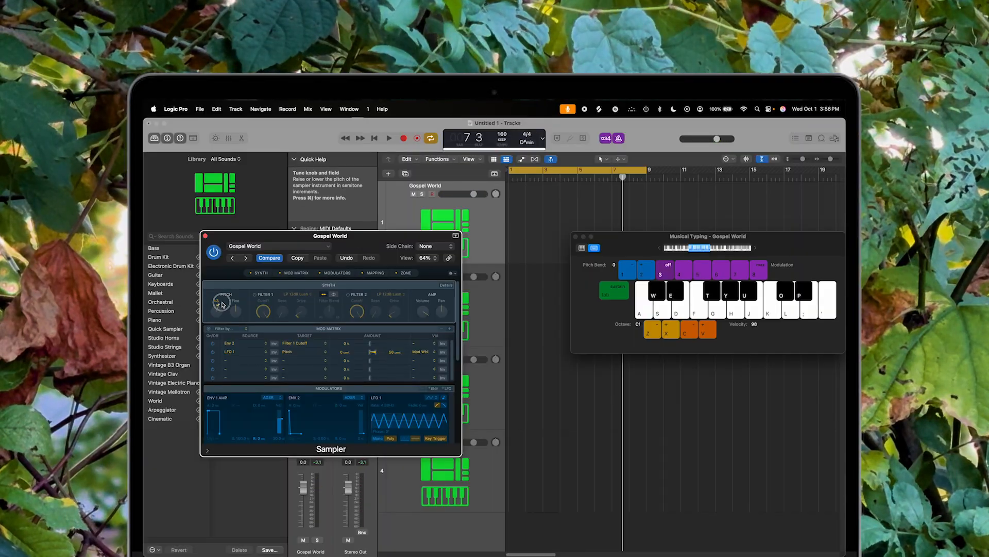
Step: Play a note and adjust the Sampler's pitch Tune knob
{"action": "key", "text": "a"}
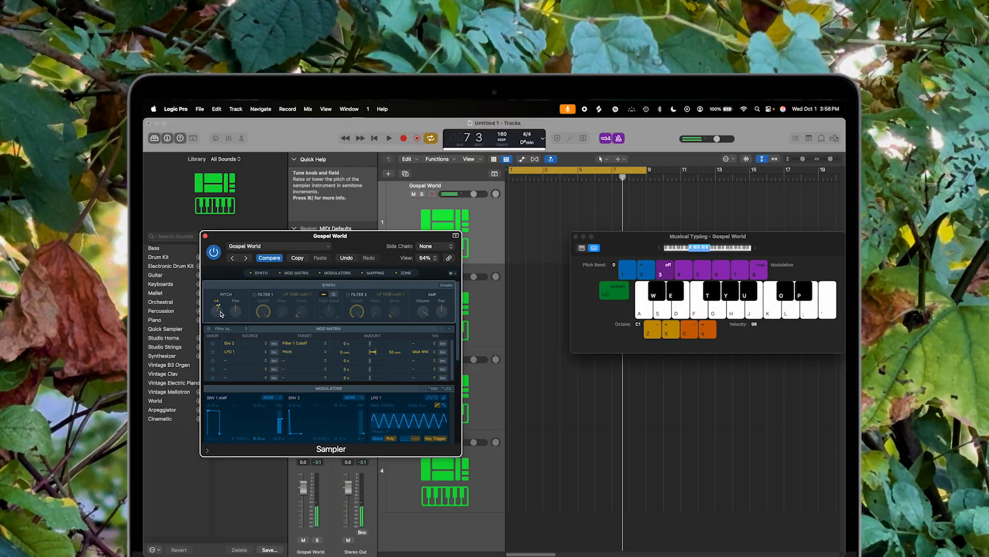
{"action": "left_click_drag", "start_coordinate": [288, 235], "coordinate": [310, 264]}
Step: Record a melody on the Gospel World track using the Musical Typing keyboard
{"action": "key", "text": "r"}
{"action": "key", "text": "a"}
{"action": "key", "text": "a"}
{"action": "key", "text": "a"}
{"action": "key", "text": "s"}
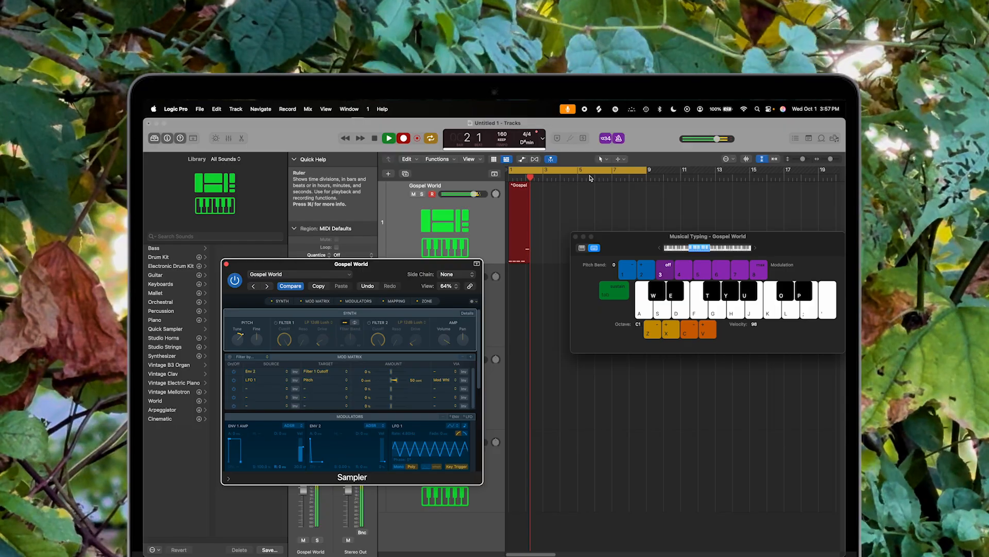
{"action": "key", "text": "w"}
{"action": "key", "text": "w"}
{"action": "key", "text": "e"}
{"action": "key", "text": "e"}
{"action": "key", "text": "e"}
{"action": "key", "text": "d"}
{"action": "key", "text": "d"}
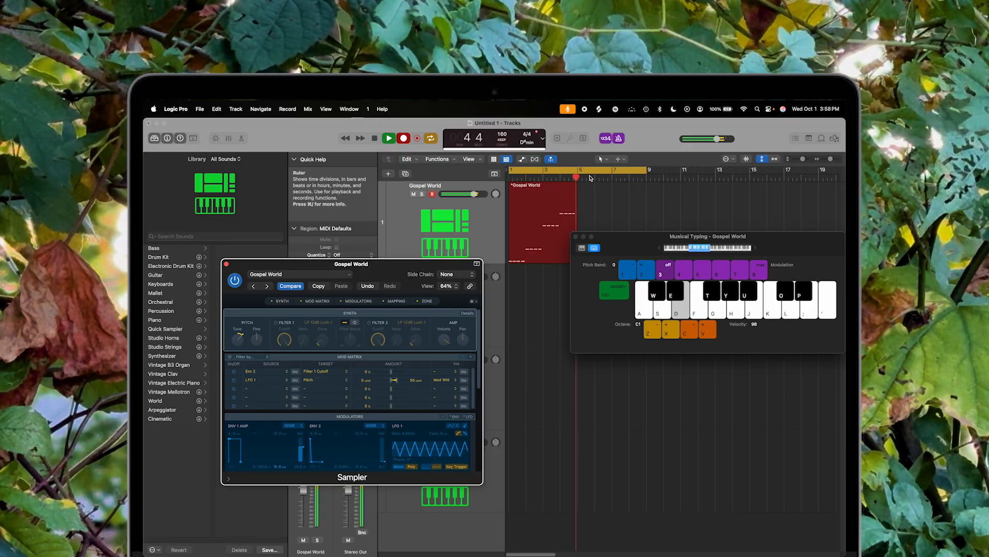
{"action": "key", "text": "a"}
{"action": "key", "text": "a"}
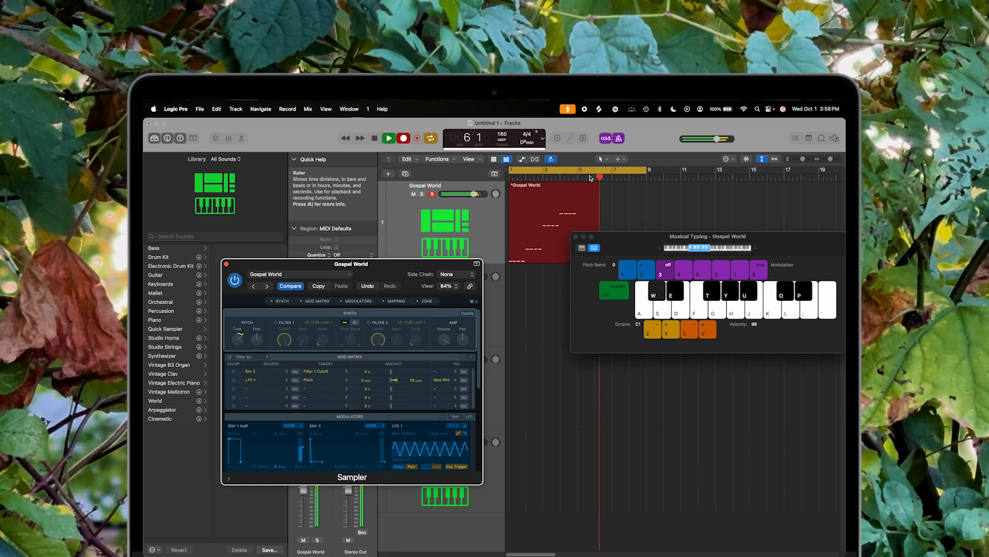
{"action": "key", "text": "e"}
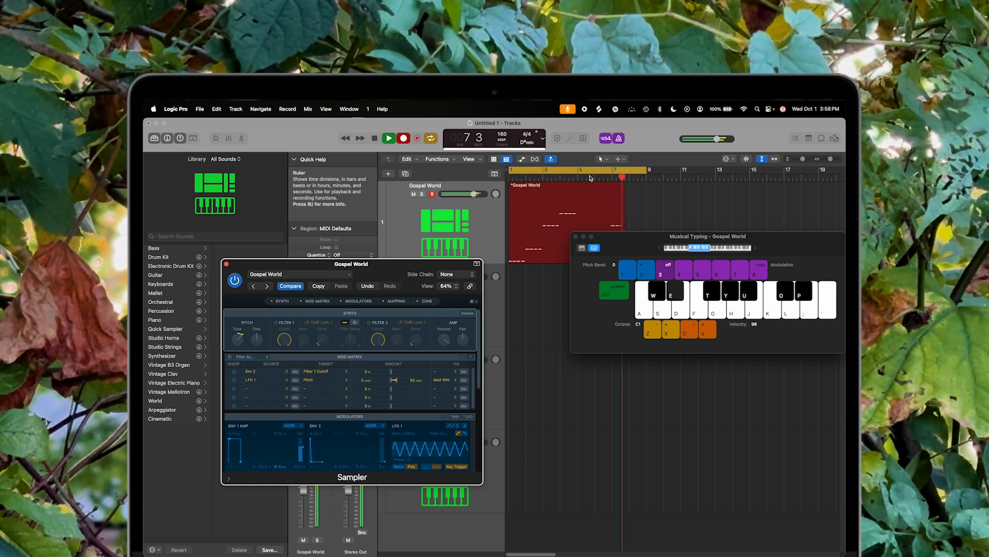
{"action": "key", "text": "d"}
{"action": "key", "text": "f"}
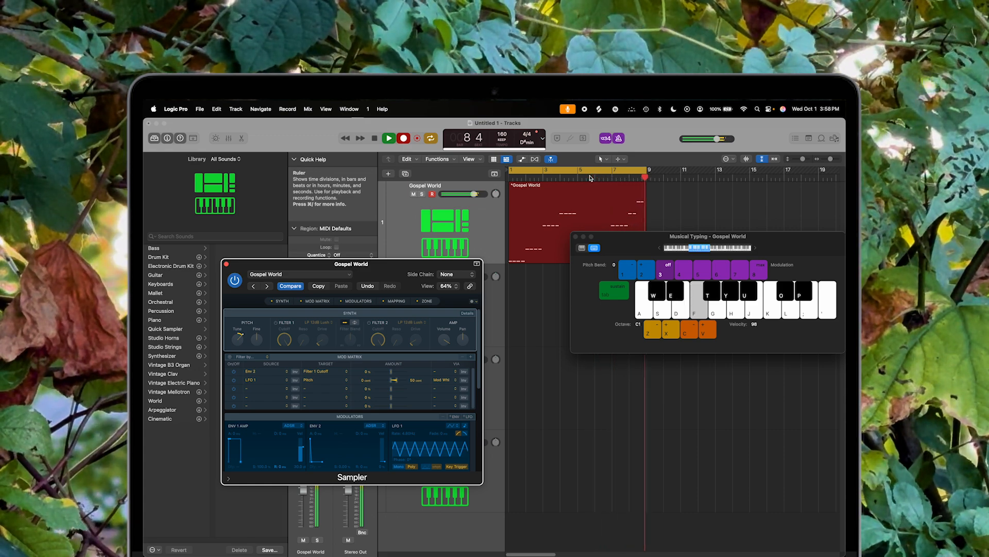
Step: Hide Musical Typing, stop recording and play back the recorded region
{"action": "key", "text": "super+k"}
{"action": "key", "text": "space"}
{"action": "key", "text": "space"}
{"action": "left_click_drag", "start_coordinate": [601, 363], "coordinate": [610, 350]}
{"action": "key", "text": "space"}
Step: Move the Sampler window aside and close it
{"action": "left_click_drag", "start_coordinate": [371, 267], "coordinate": [525, 301]}
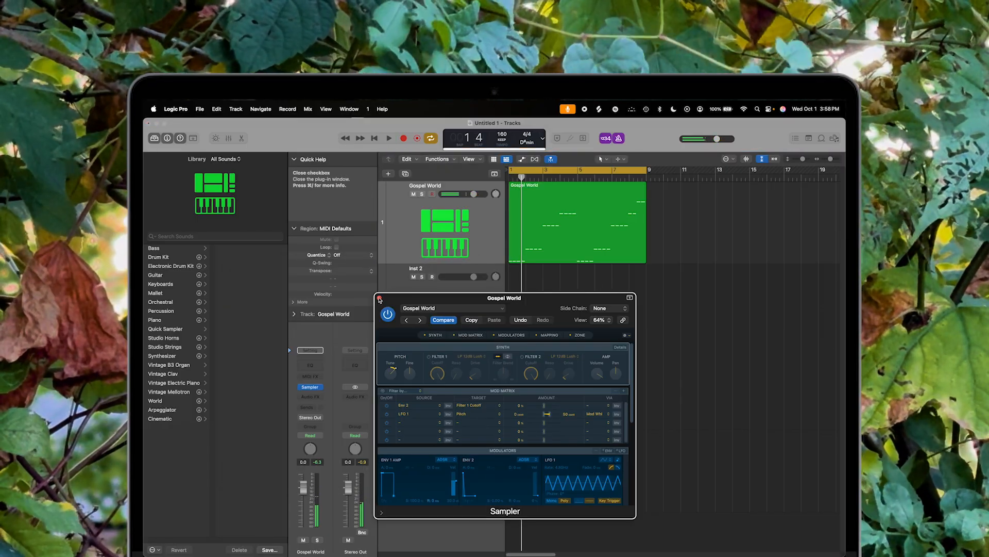
{"action": "left_click", "coordinate": [380, 298]}
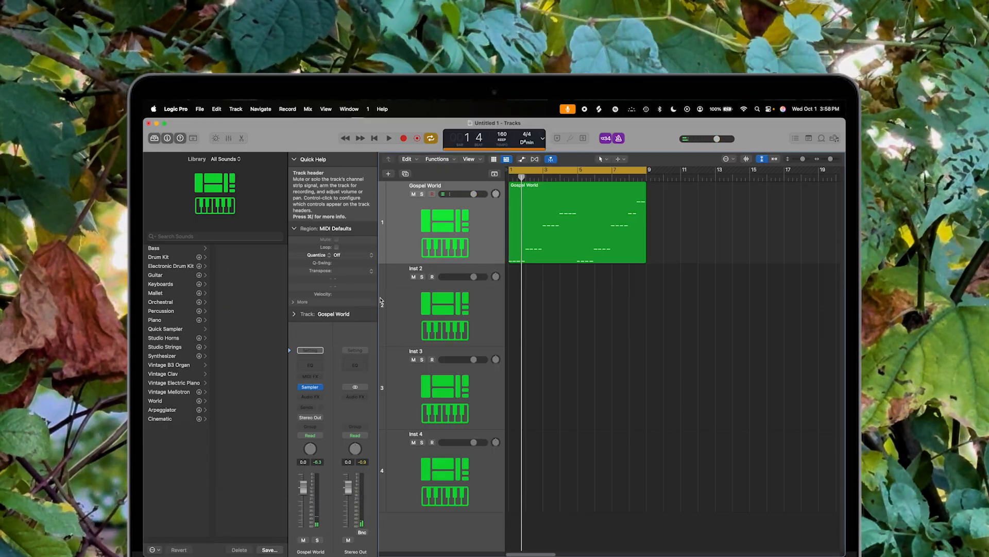
Step: Open the recorded region in the Piano Roll and set its time quantize to 1/16 Note
{"action": "double_click", "coordinate": [577, 221]}
{"action": "left_click", "coordinate": [340, 255]}
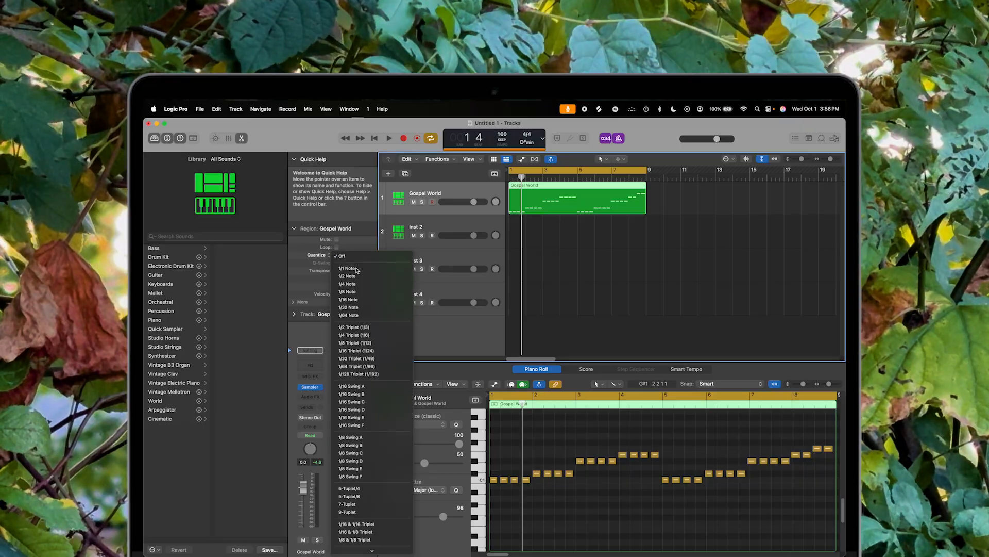
{"action": "left_click", "coordinate": [369, 300]}
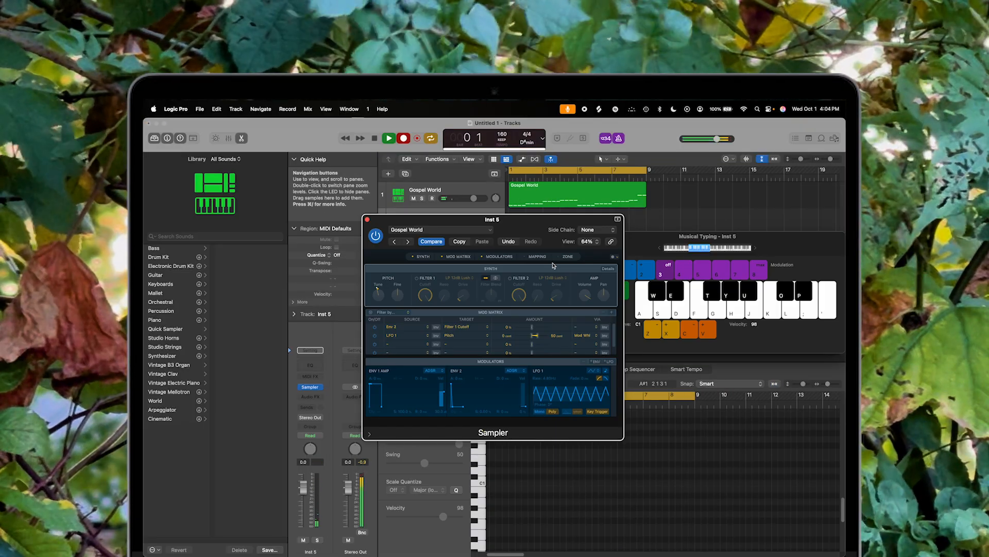
Step: Record notes on the Inst 5 track with the Musical Typing keyboard
{"action": "key", "text": "w"}
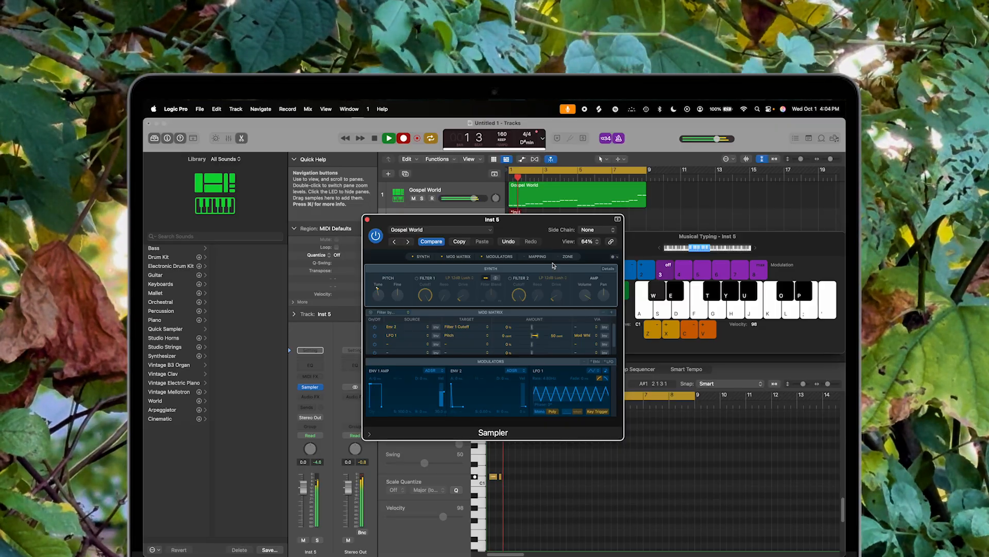
{"action": "key", "text": "s"}
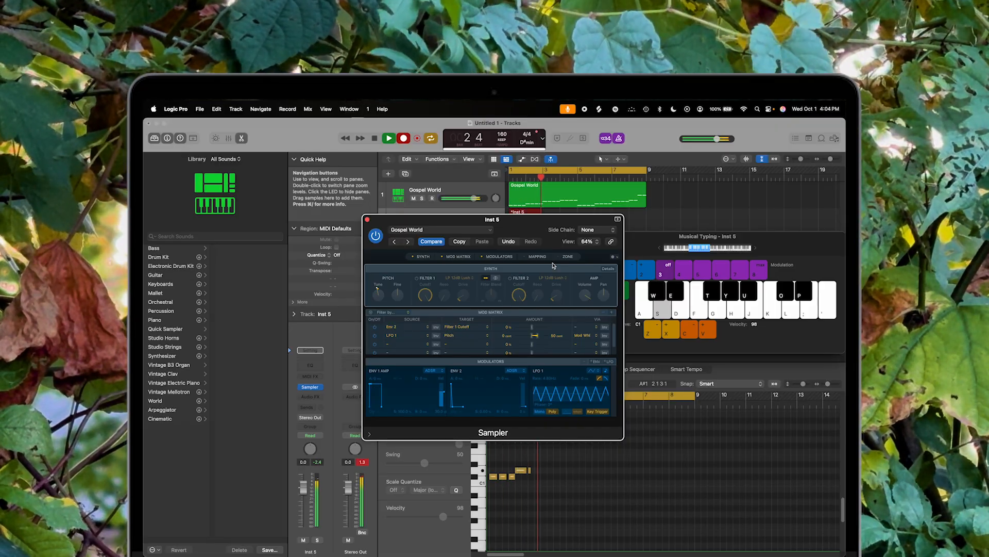
{"action": "key", "text": "e"}
{"action": "key", "text": "d"}
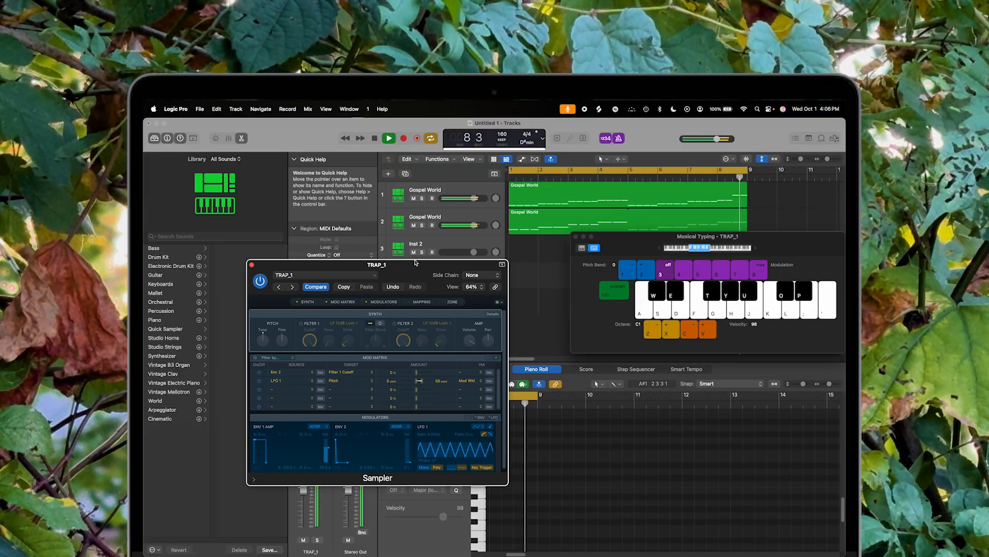
Step: Record a melody on the TRAP_1 track using the Musical Typing keyboard
{"action": "key", "text": "r"}
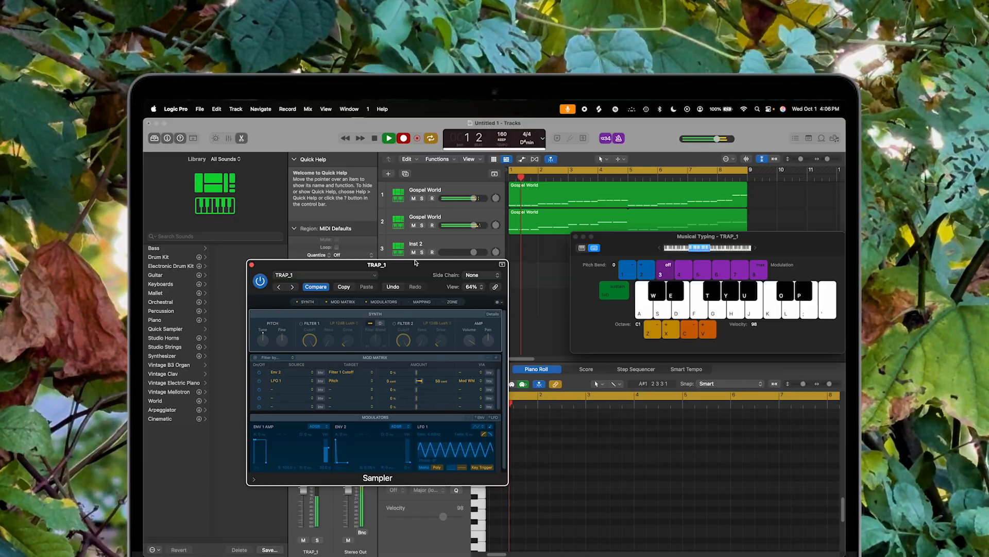
{"action": "key", "text": "t"}
{"action": "key", "text": "t"}
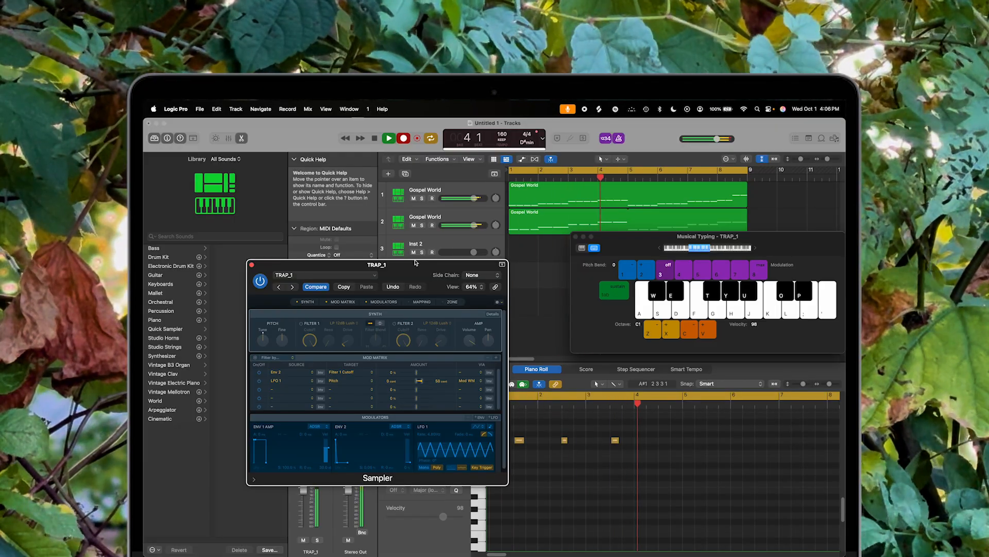
Step: Show Musical Typing and record a repeating note pattern on a new TRAP_1 track
{"action": "key", "text": "super+k"}
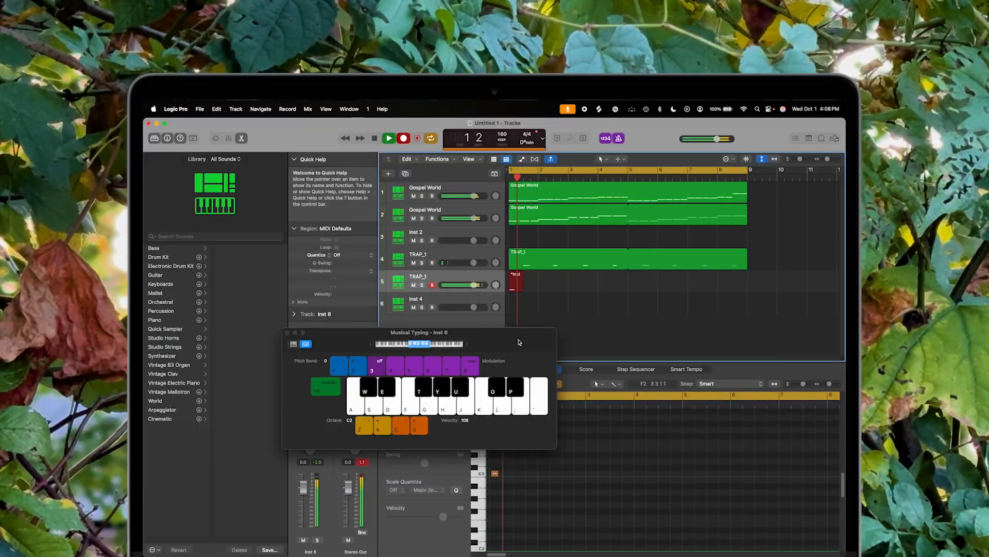
{"action": "key", "text": "k"}
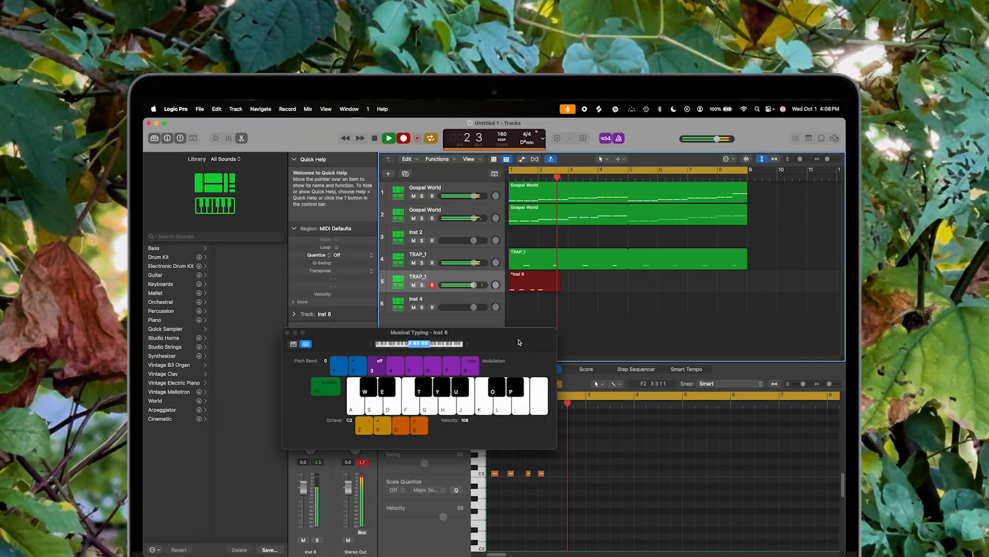
{"action": "key", "text": "k"}
{"action": "key", "text": "k"}
{"action": "key", "text": "k"}
{"action": "key", "text": "k"}
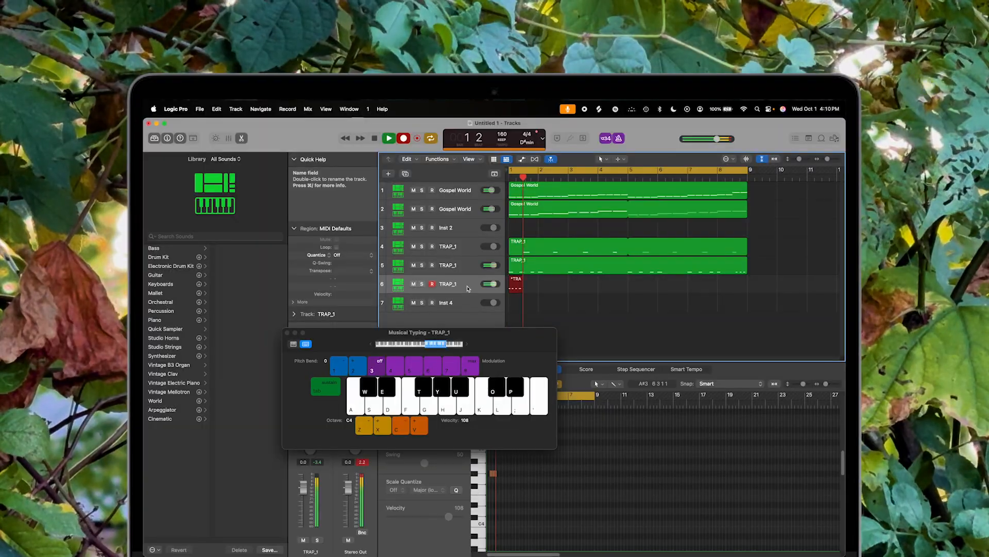
Step: Record a second repeating rhythm pattern on the next TRAP_1 track with Musical Typing
{"action": "key", "text": "y"}
{"action": "key", "text": "y"}
{"action": "key", "text": "y"}
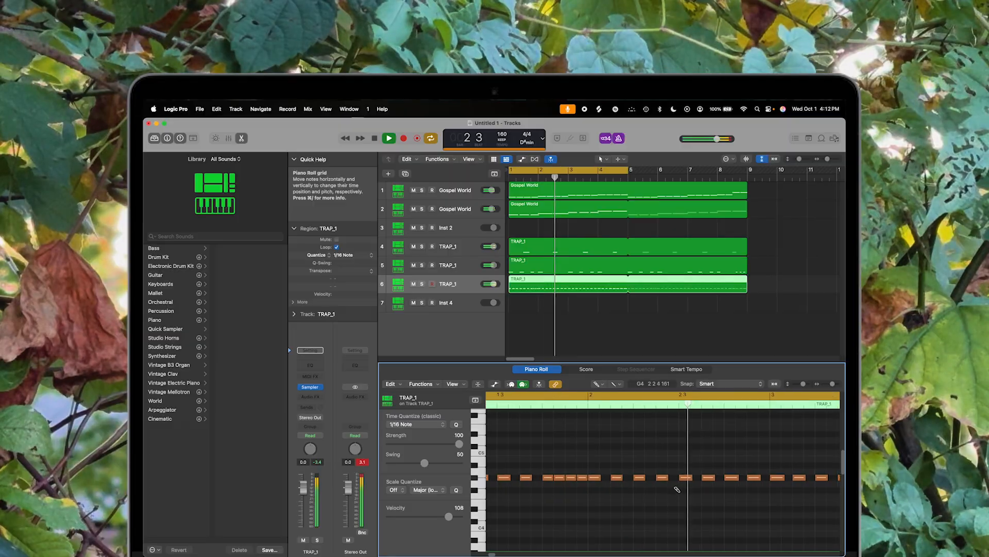
Step: Play back the recorded region and scroll through its notes in the Piano Roll
{"action": "scroll", "coordinate": [677, 488], "scroll_direction": "right", "scroll_amount": 2}
{"action": "key", "text": "space"}
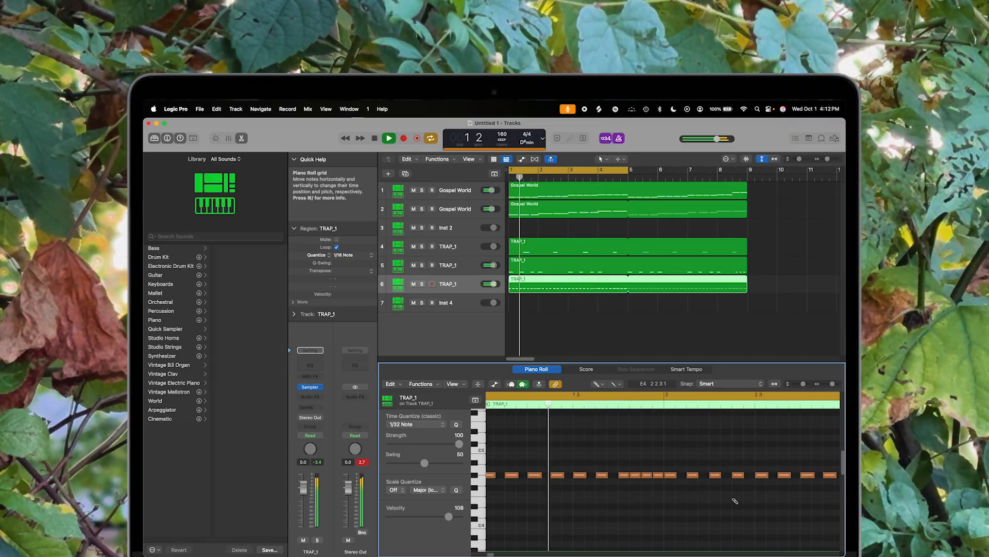
{"action": "scroll", "coordinate": [735, 500], "scroll_direction": "right", "scroll_amount": 2}
{"action": "scroll", "coordinate": [735, 500], "scroll_direction": "right", "scroll_amount": 5}
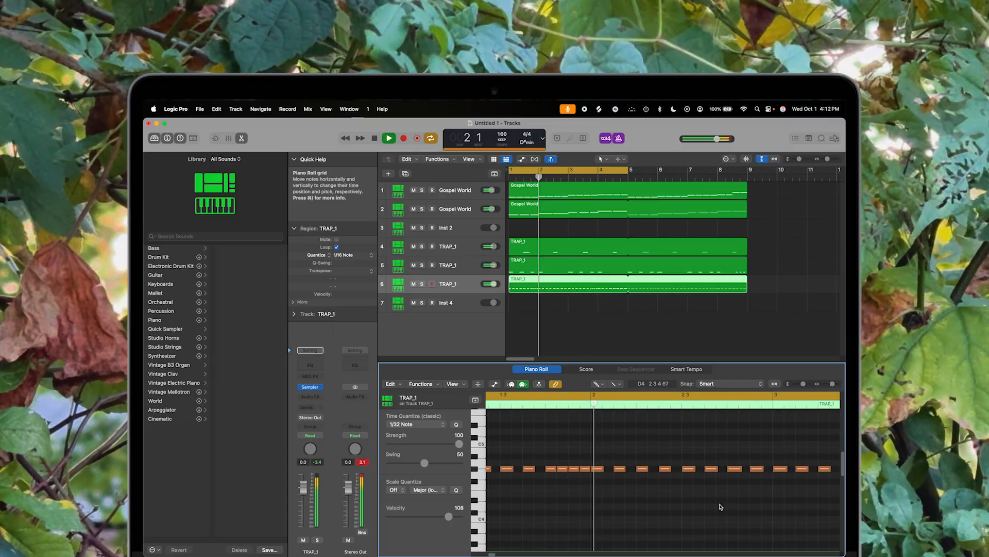
{"action": "scroll", "coordinate": [717, 504], "scroll_direction": "right", "scroll_amount": 2}
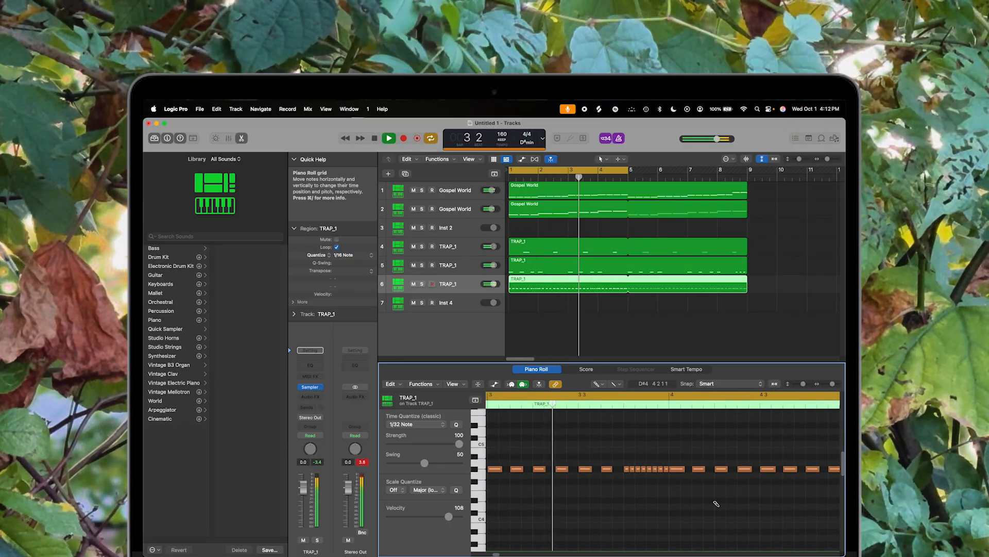
{"action": "scroll", "coordinate": [716, 503], "scroll_direction": "right", "scroll_amount": 3}
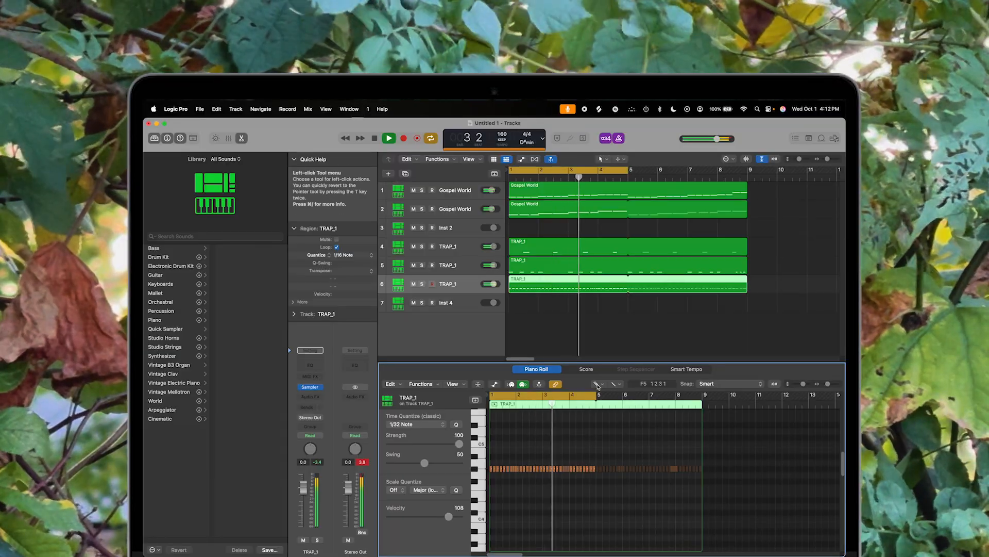
Step: Record another note pattern on a fourth TRAP_1 track, stop recording and hide Musical Typing
{"action": "left_click", "coordinate": [598, 384]}
{"action": "left_click", "coordinate": [616, 393]}
{"action": "key", "text": "e"}
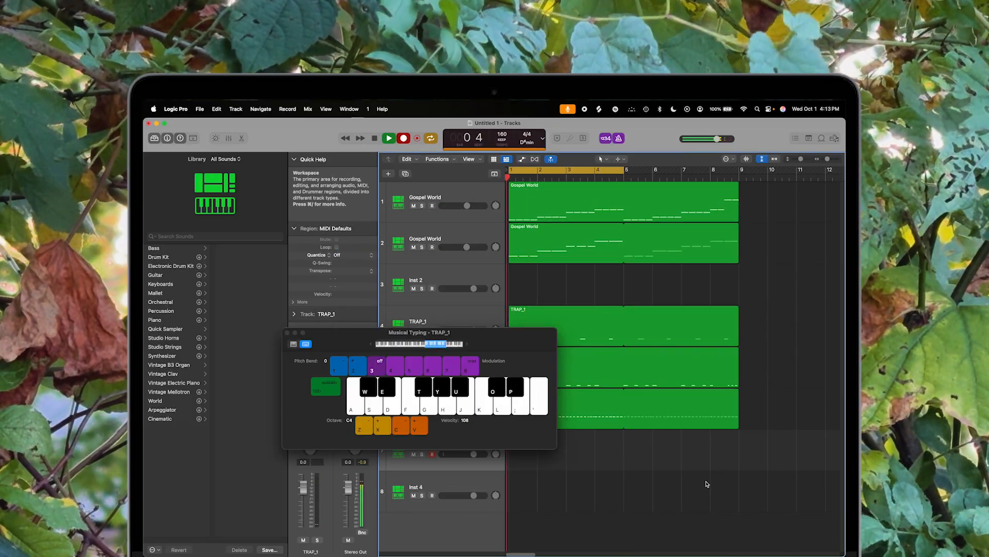
{"action": "key", "text": "u"}
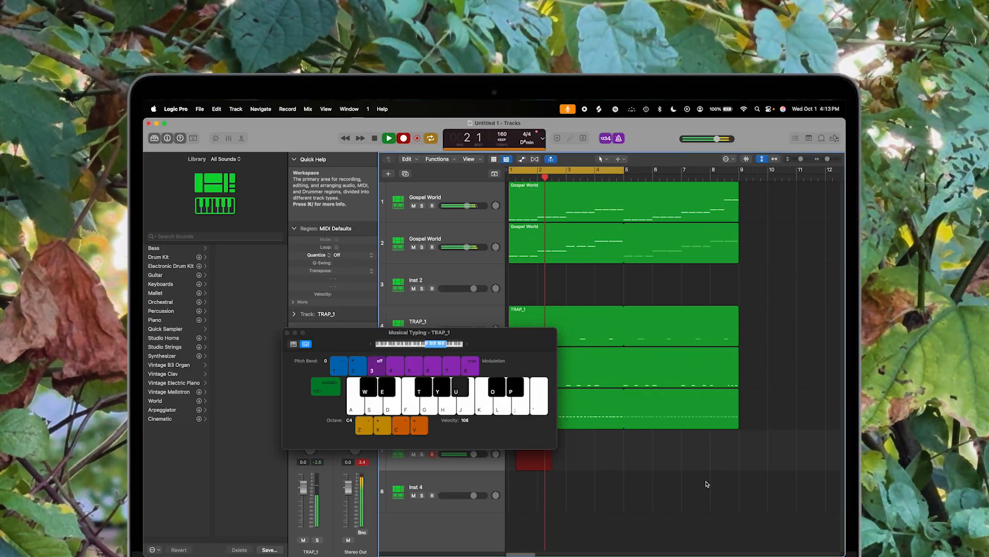
{"action": "key", "text": "u"}
{"action": "key", "text": "u"}
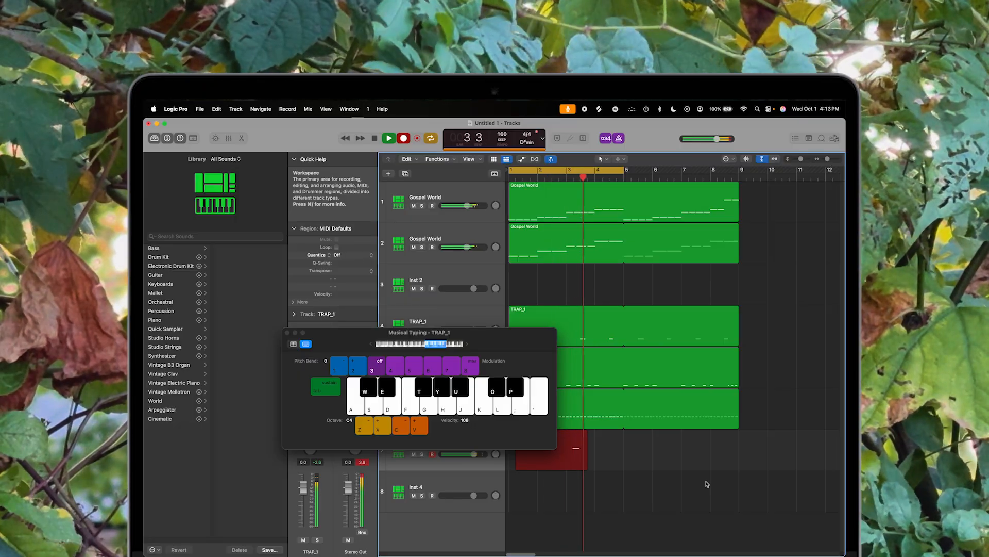
{"action": "key", "text": "u"}
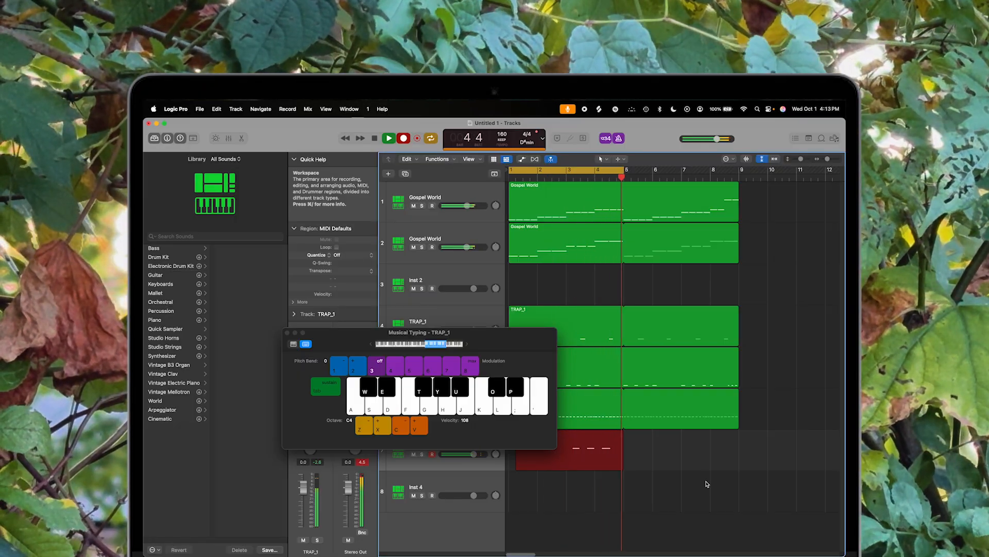
{"action": "key", "text": "space"}
{"action": "key", "text": "super+k"}
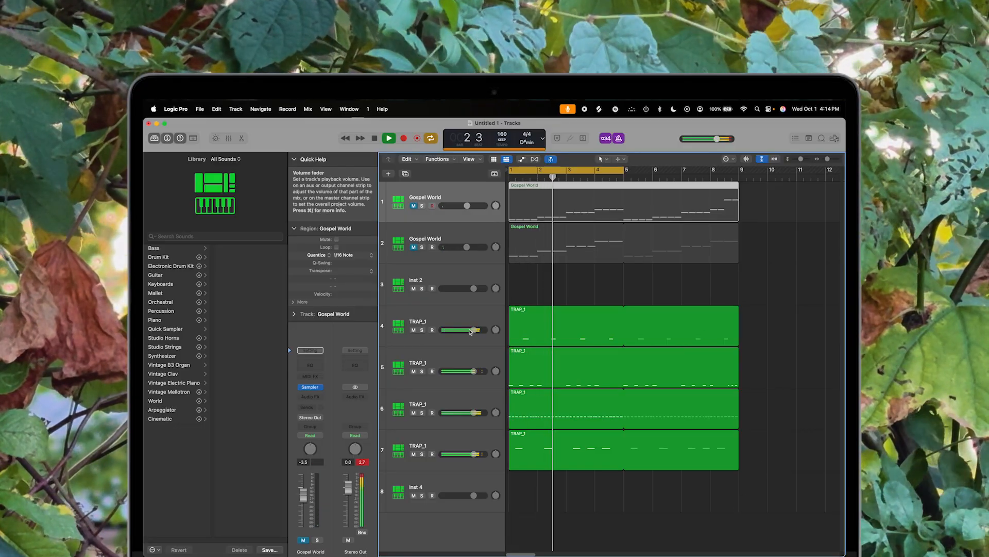
Step: Record an 808 bass pattern on the 808_Vol.1 track with Musical Typing and stop recording
{"action": "left_click", "coordinate": [707, 375]}
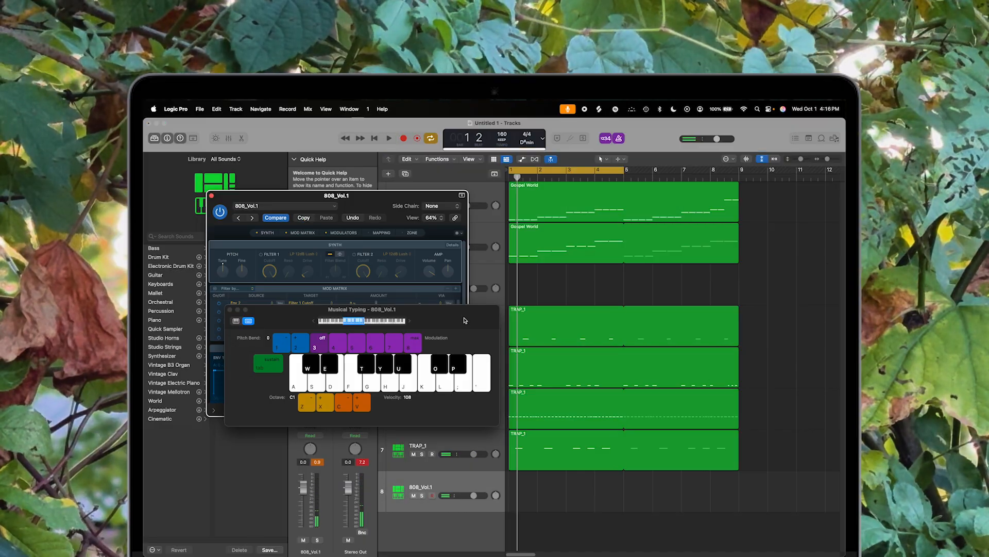
{"action": "key", "text": "j"}
{"action": "key", "text": "j"}
{"action": "key", "text": "j"}
{"action": "key", "text": "j"}
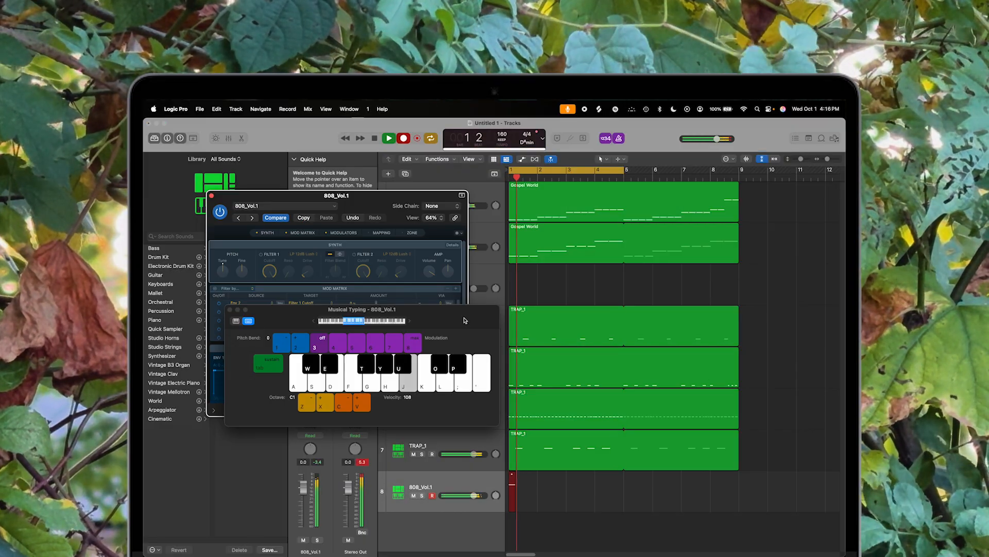
{"action": "key", "text": "j"}
{"action": "key", "text": "j"}
{"action": "key", "text": "j"}
{"action": "key", "text": "j"}
{"action": "key", "text": "j"}
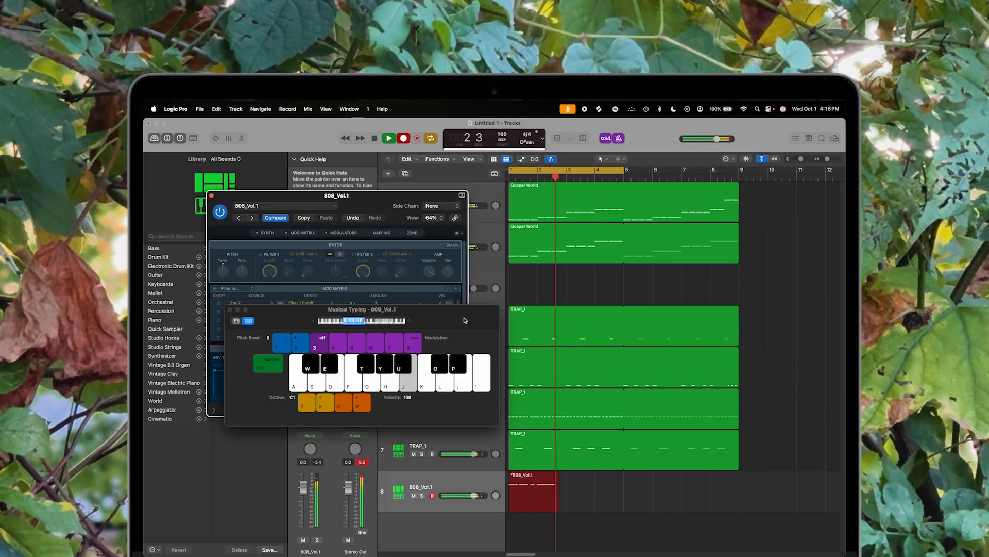
{"action": "key", "text": "k"}
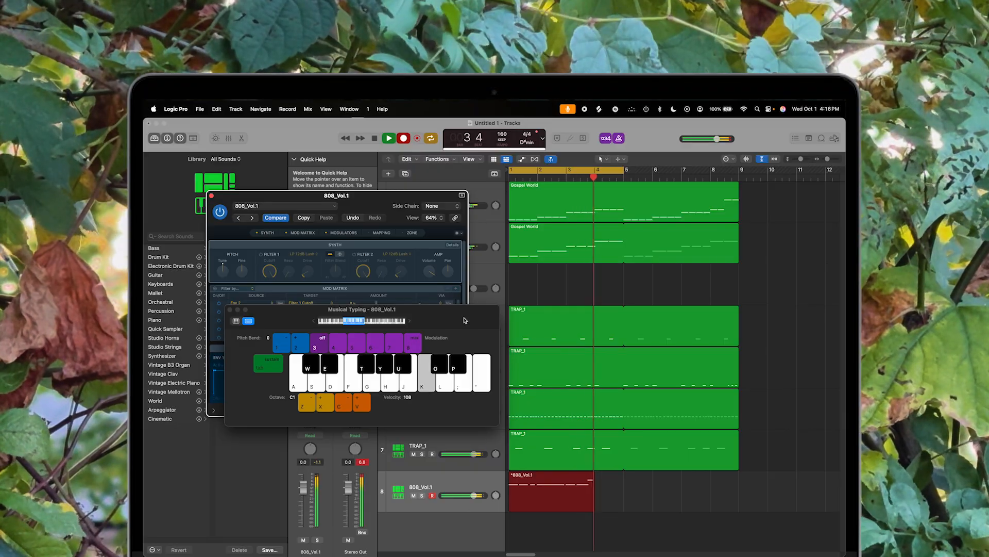
{"action": "key", "text": "j"}
{"action": "key", "text": "k"}
{"action": "key", "text": "j"}
{"action": "key", "text": "l"}
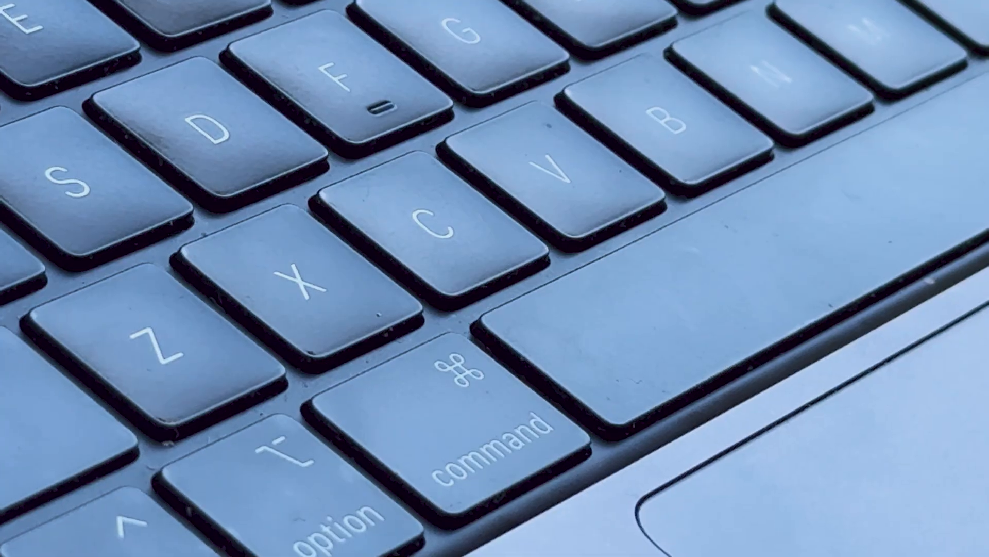
{"action": "key", "text": "space"}
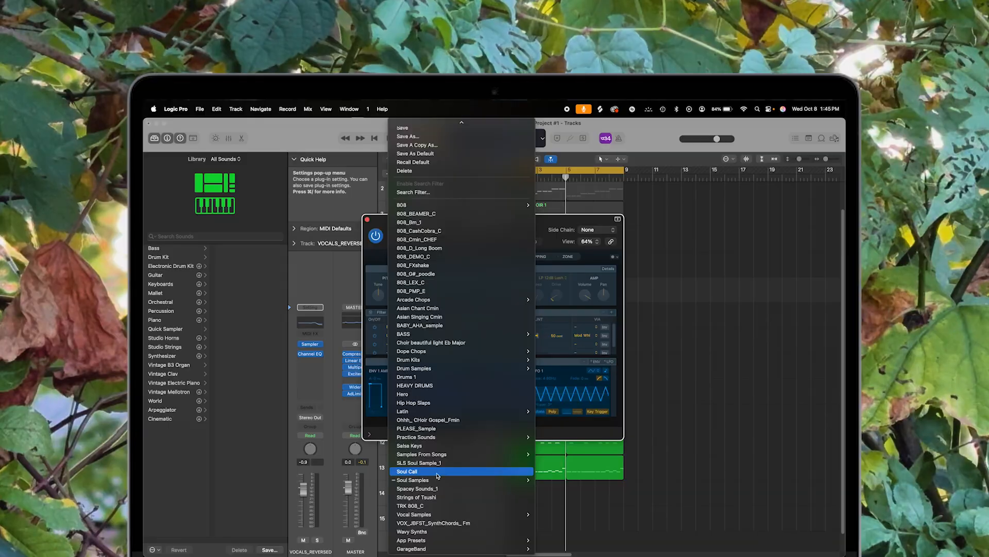
Step: Load the Soul Call preset into the Sampler
{"action": "left_click", "coordinate": [651, 478]}
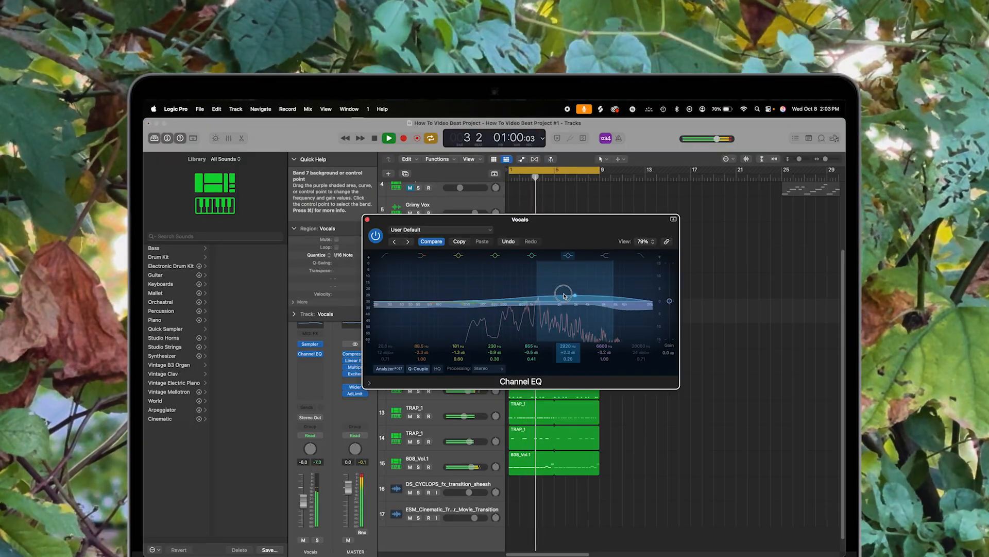
Step: Adjust the gain of a high-frequency band in the Vocals track's Channel EQ
{"action": "left_click_drag", "start_coordinate": [606, 302], "coordinate": [575, 345]}
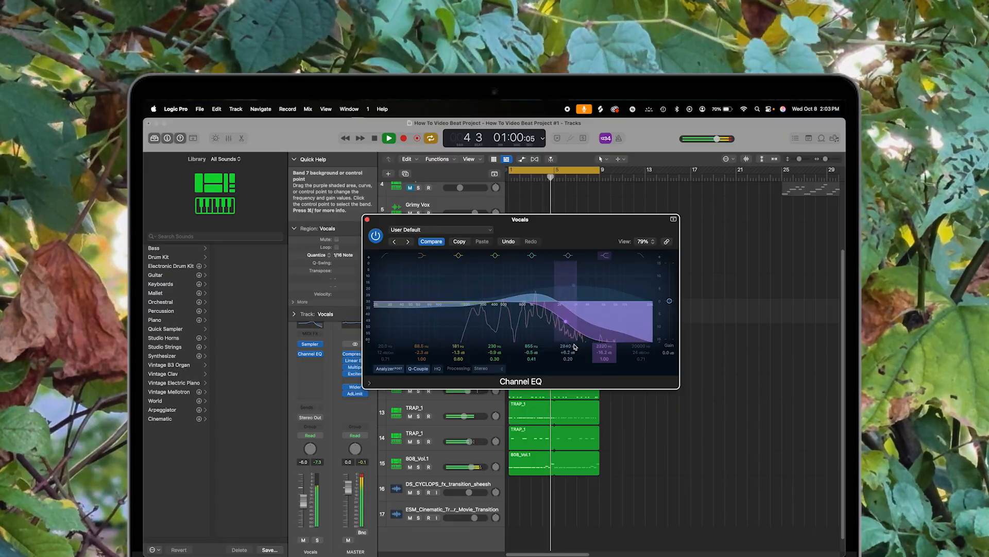
{"action": "left_click_drag", "start_coordinate": [575, 347], "coordinate": [579, 292]}
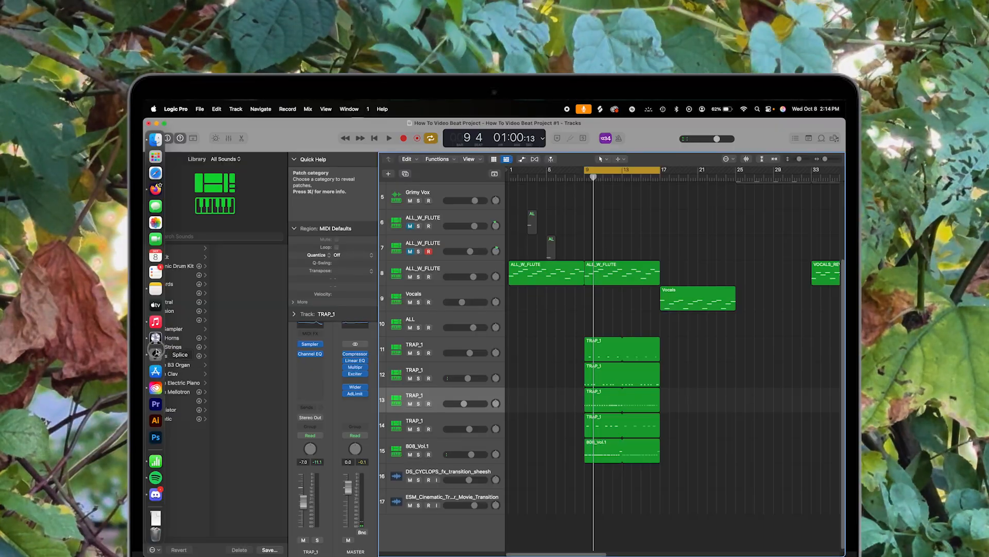
Step: Preview the DS_CYCLOPS_fx_transition_sheesh sample in Splice and drag it into the Logic project
{"action": "left_click", "coordinate": [156, 352]}
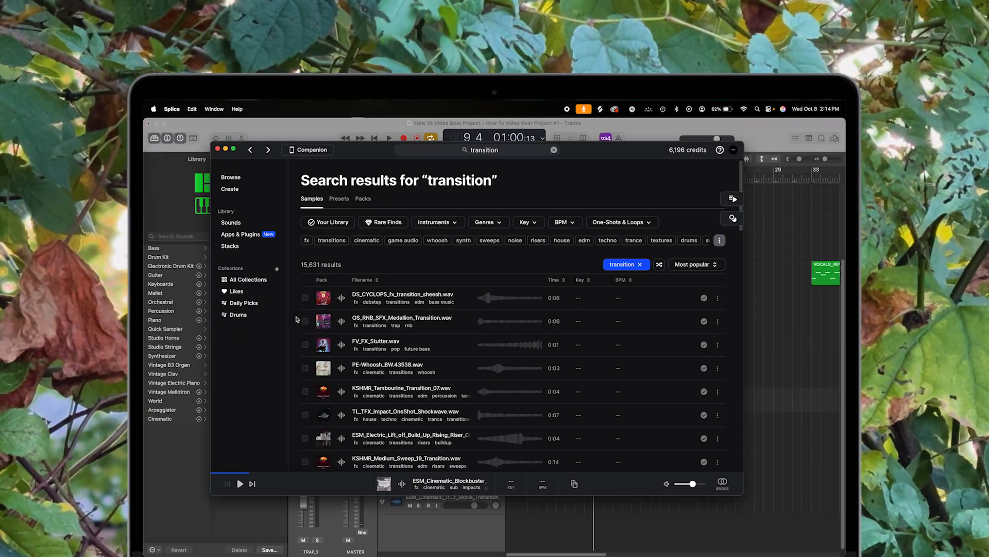
{"action": "left_click", "coordinate": [341, 298]}
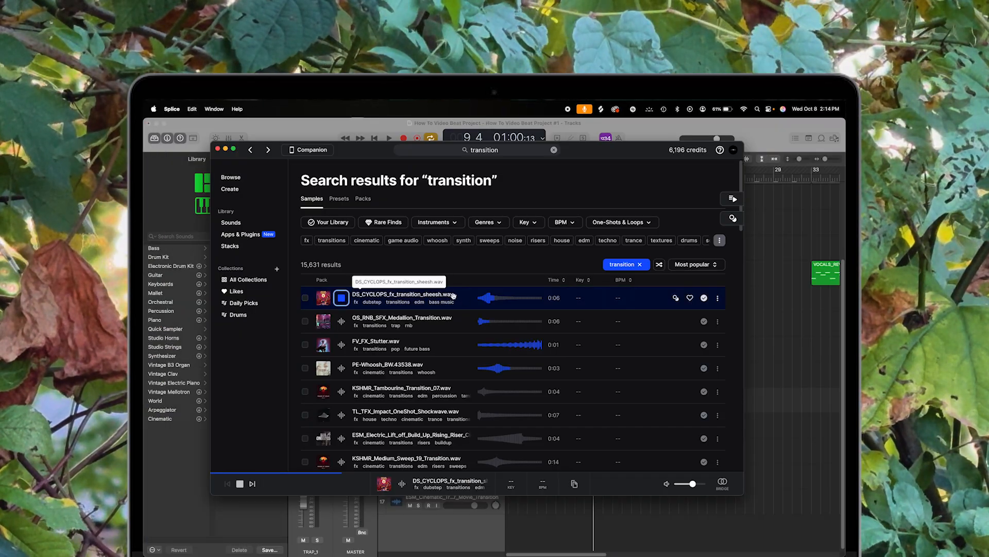
{"action": "left_click_drag", "start_coordinate": [478, 309], "coordinate": [629, 523]}
Step: Zoom in and move the transition sample region so it leads into bar 9
{"action": "key", "text": "super+Right"}
{"action": "key", "text": "super+Right"}
{"action": "key", "text": "super+Right"}
{"action": "key", "text": "super+Right"}
{"action": "key", "text": "super+Right"}
{"action": "key", "text": "super+Right"}
{"action": "scroll", "coordinate": [629, 523], "scroll_direction": "left", "scroll_amount": 4}
{"action": "left_click_drag", "start_coordinate": [561, 509], "coordinate": [723, 505]}
{"action": "left_click", "coordinate": [639, 480]}
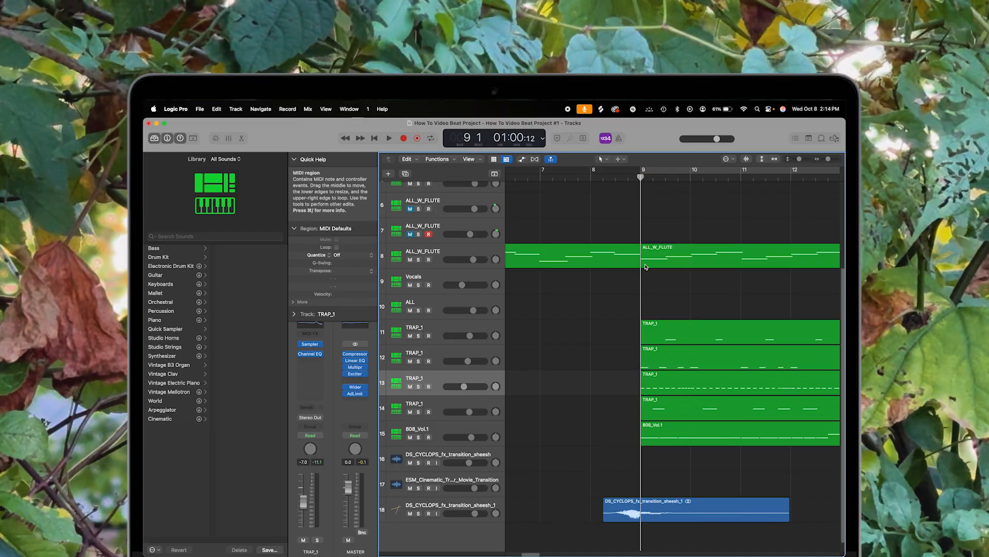
Step: Shorten the first ALL_W_FLUTE region to end before the transition, then play the arrangement from the start
{"action": "left_click_drag", "start_coordinate": [639, 265], "coordinate": [614, 269]}
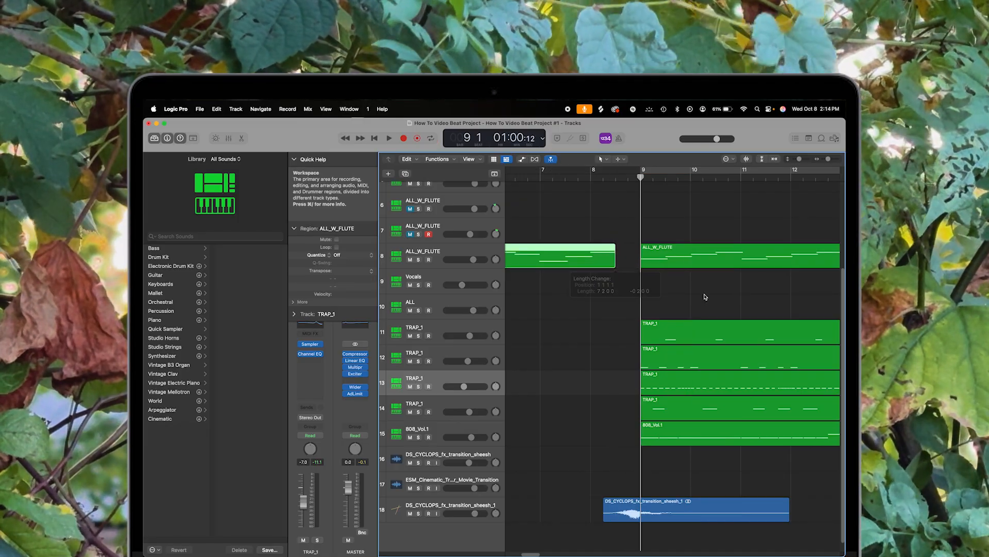
{"action": "left_click", "coordinate": [615, 227]}
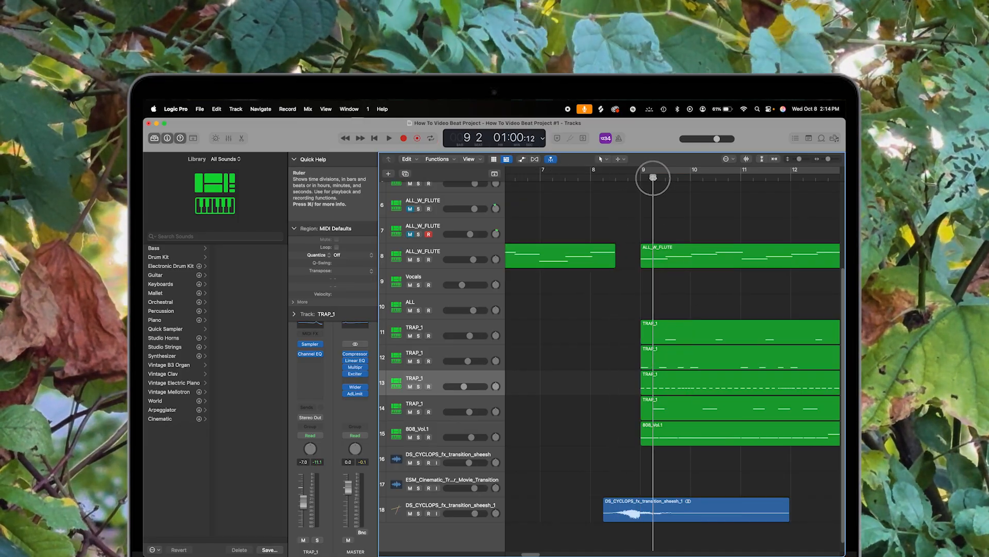
{"action": "key", "text": "Return"}
{"action": "key", "text": "super+Left"}
{"action": "key", "text": "super+Left"}
{"action": "key", "text": "super+Left"}
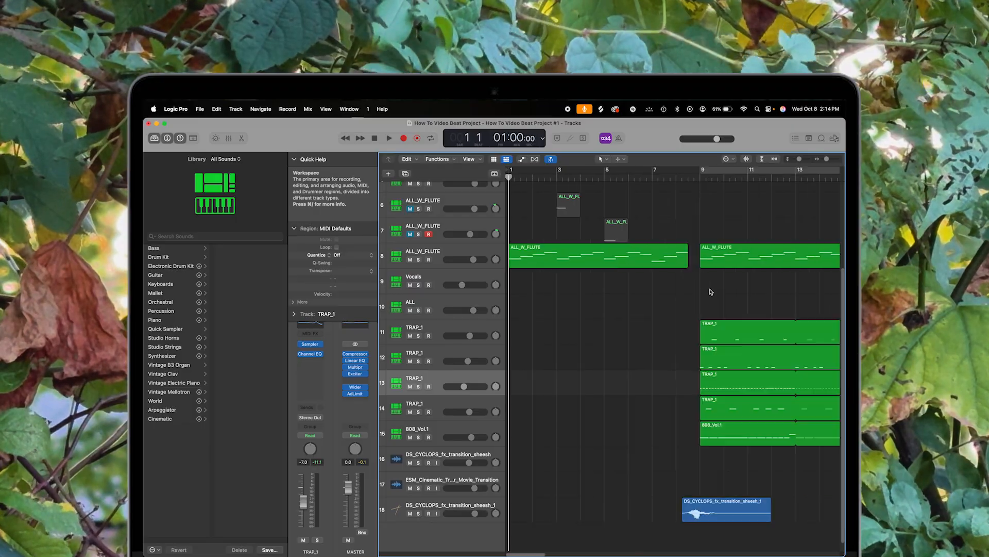
{"action": "key", "text": "space"}
Step: Lower the volume of the DS_CYCLOPS_fx_transition_sheesh_1 track slightly
{"action": "key", "text": "super+Left"}
{"action": "scroll", "coordinate": [718, 422], "scroll_direction": "right", "scroll_amount": 2}
{"action": "scroll", "coordinate": [718, 422], "scroll_direction": "down", "scroll_amount": 1}
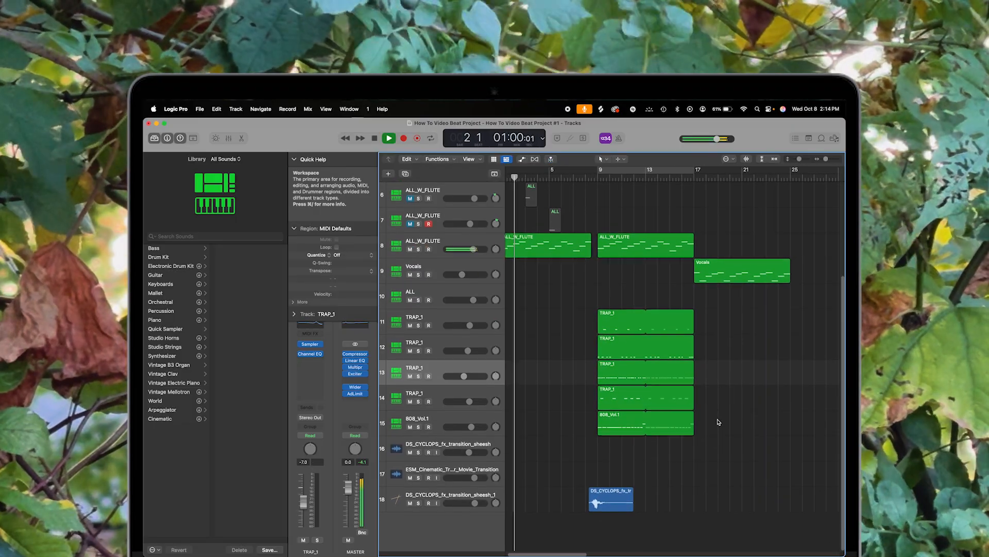
{"action": "scroll", "coordinate": [718, 422], "scroll_direction": "up", "scroll_amount": 1}
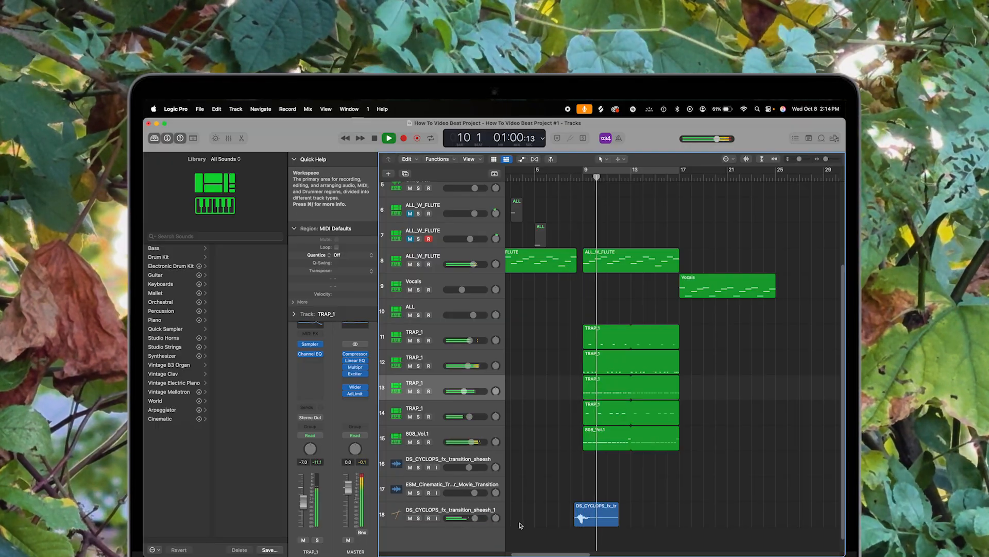
{"action": "left_click", "coordinate": [473, 518]}
{"action": "left_click_drag", "start_coordinate": [473, 518], "coordinate": [469, 517]}
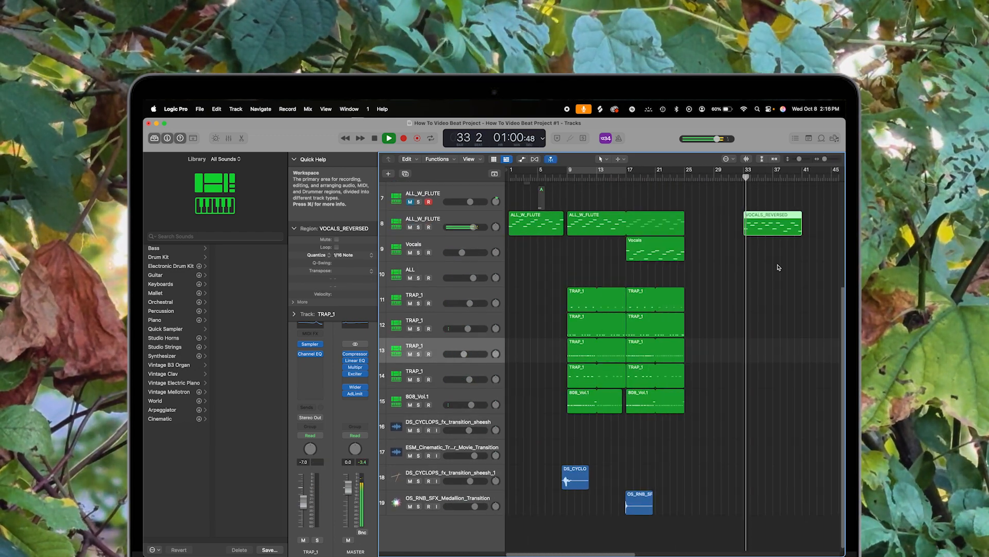
Step: Zoom and scroll across the whole arrangement while playing it back
{"action": "scroll", "coordinate": [752, 335], "scroll_direction": "up", "scroll_amount": 1}
{"action": "scroll", "coordinate": [742, 347], "scroll_direction": "right", "scroll_amount": 2}
{"action": "scroll", "coordinate": [753, 324], "scroll_direction": "left", "scroll_amount": 2}
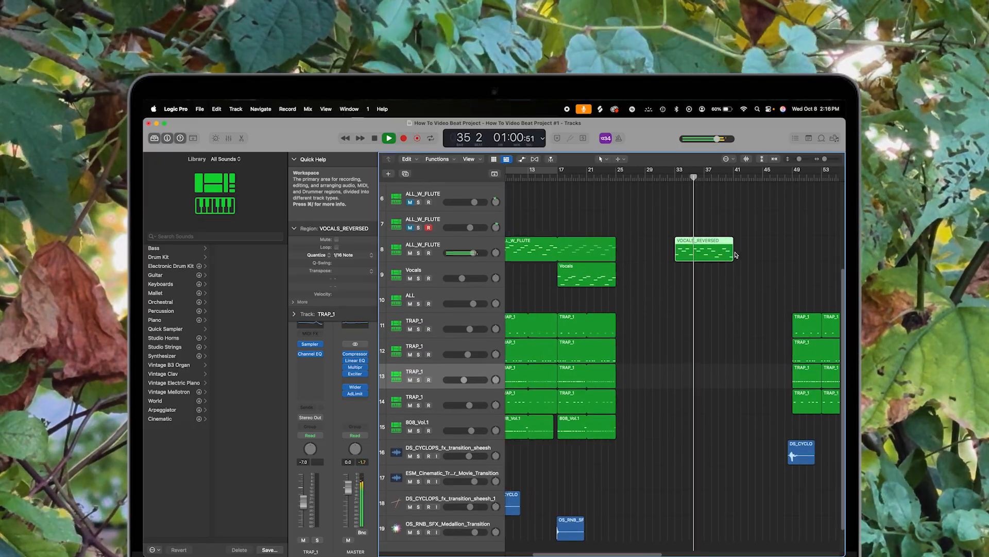
{"action": "scroll", "coordinate": [752, 325], "scroll_direction": "up", "scroll_amount": 1}
{"action": "key", "text": "super+Left"}
{"action": "key", "text": "super+Left"}
{"action": "key", "text": "super+Left"}
{"action": "key", "text": "super+Right"}
{"action": "key", "text": "super+Right"}
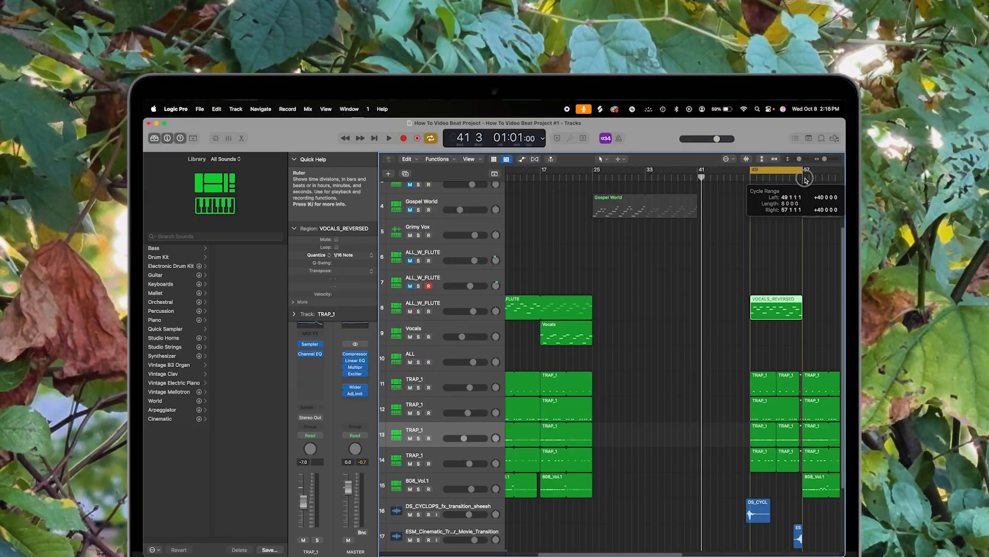
{"action": "key", "text": "space"}
{"action": "scroll", "coordinate": [758, 334], "scroll_direction": "right", "scroll_amount": 3}
{"action": "key", "text": "super+Right"}
{"action": "key", "text": "super+Right"}
{"action": "key", "text": "super+Left"}
{"action": "key", "text": "super+Left"}
{"action": "key", "text": "super+Left"}
{"action": "key", "text": "super+Right"}
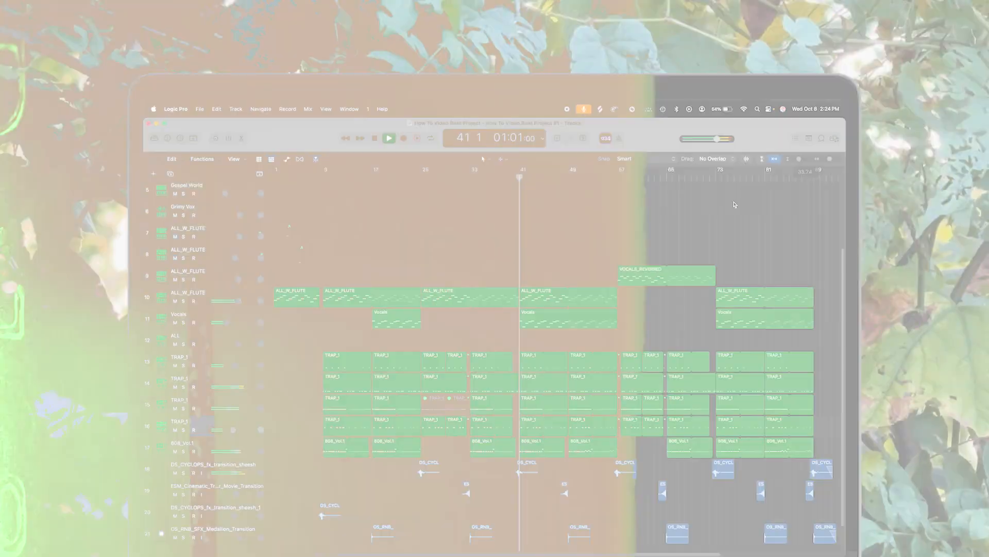
{"action": "scroll", "coordinate": [622, 299], "scroll_direction": "down", "scroll_amount": 2}
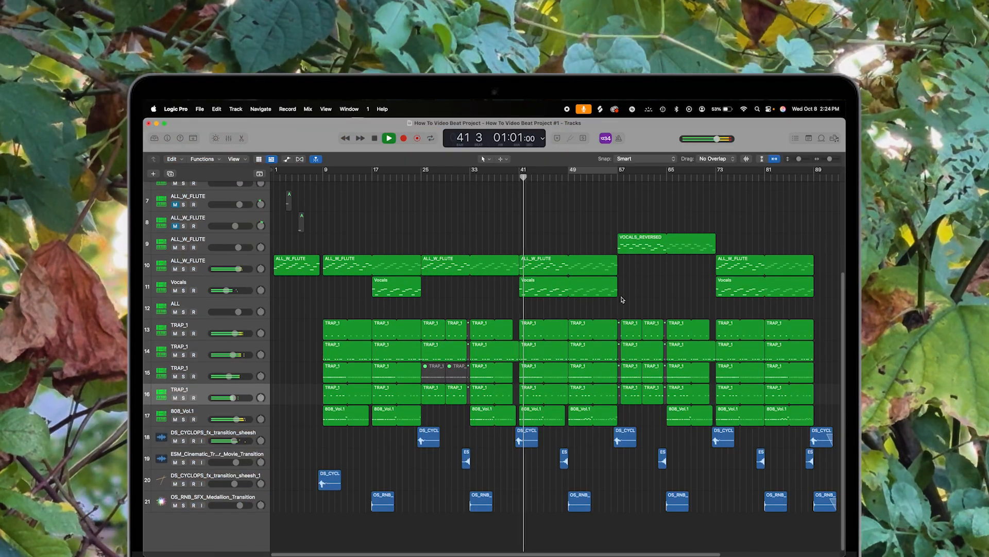